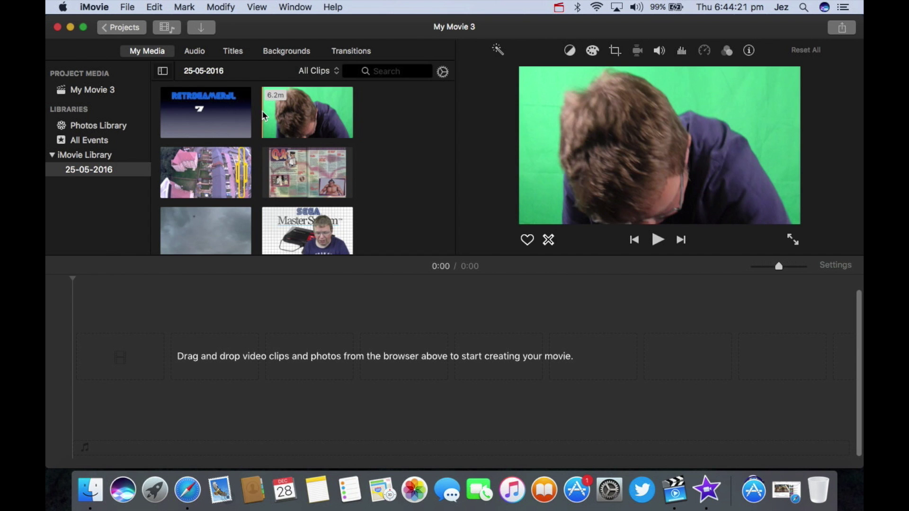
Select a range of the green-screen presenter clip and try adding it to the movie
click(323, 110)
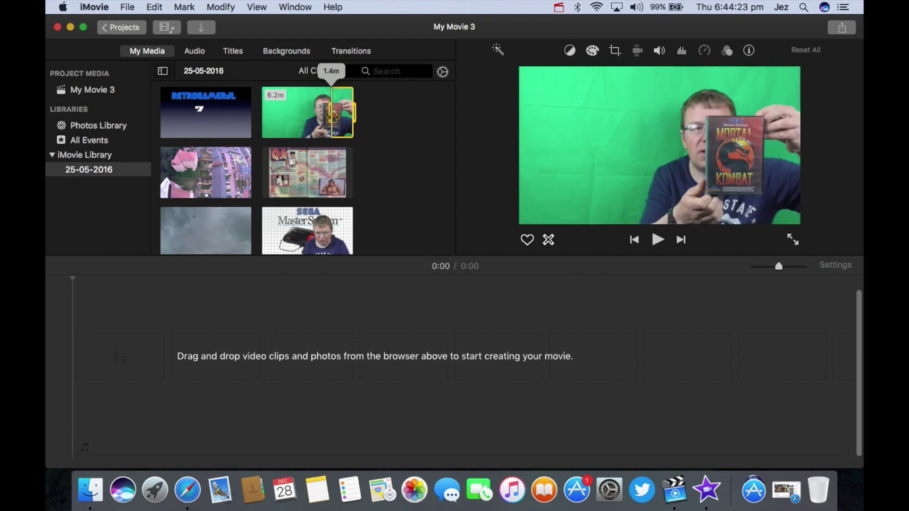
drag(331, 111, 341, 110)
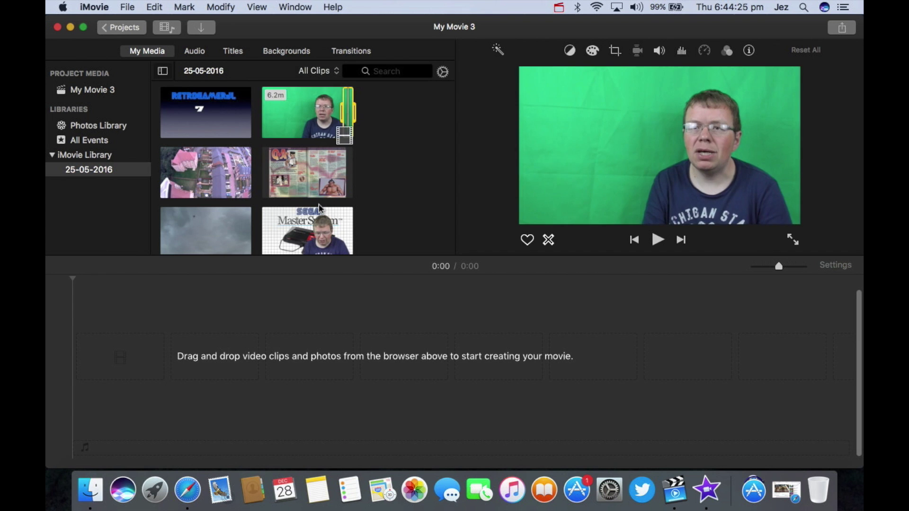
drag(344, 134, 288, 119)
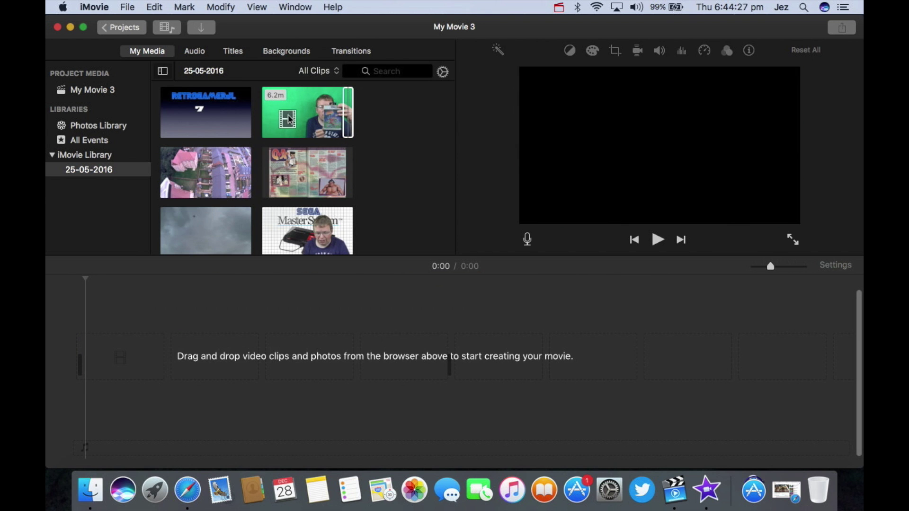
Add the Sega Master System image from the desktop and lengthen it to about five seconds
mouse_move(524, 26)
mouse_down()
mouse_move(383, 12)
mouse_move(350, 21)
mouse_up()
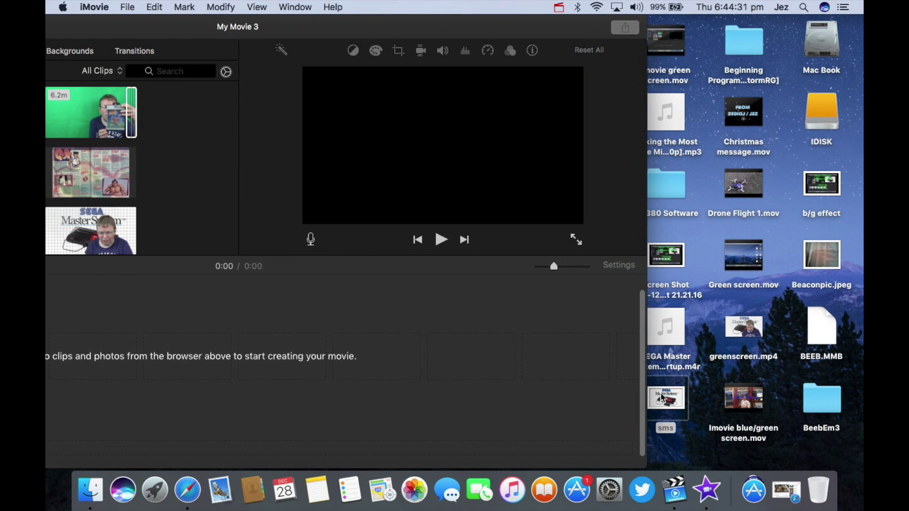
drag(665, 399, 99, 364)
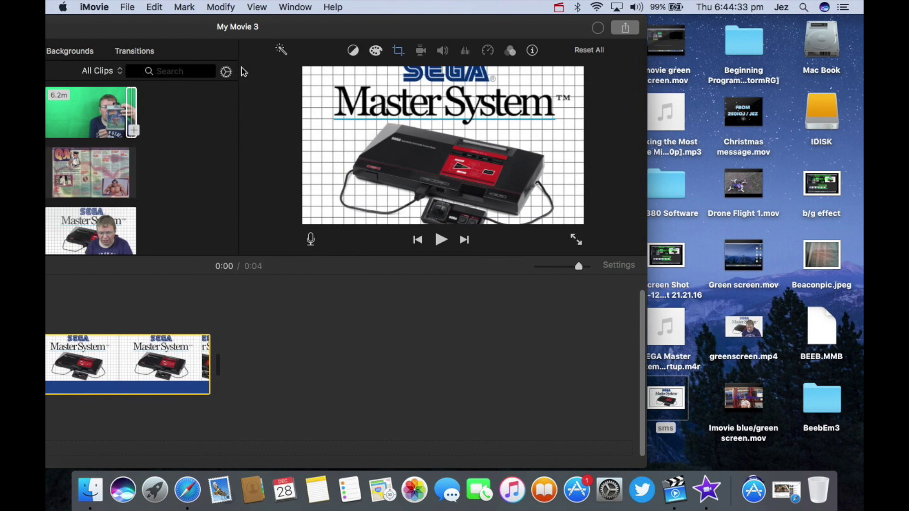
double_click(240, 27)
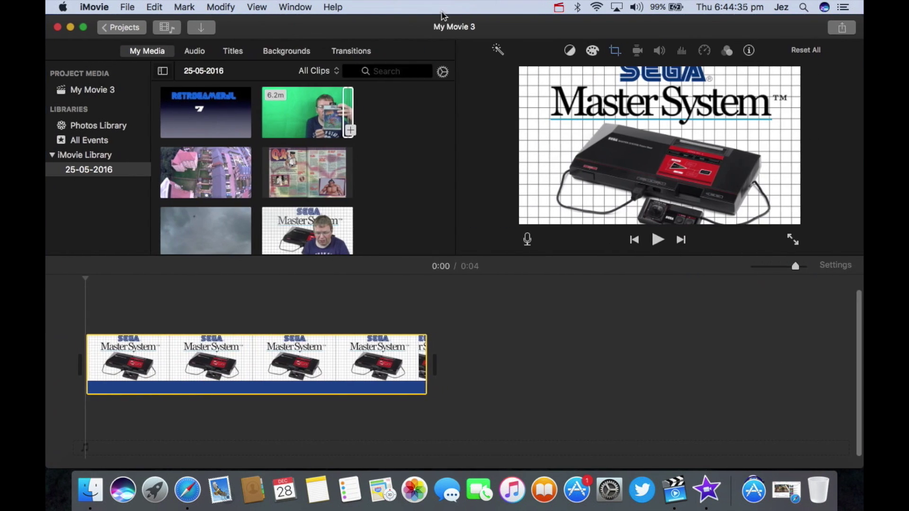
drag(424, 364, 566, 358)
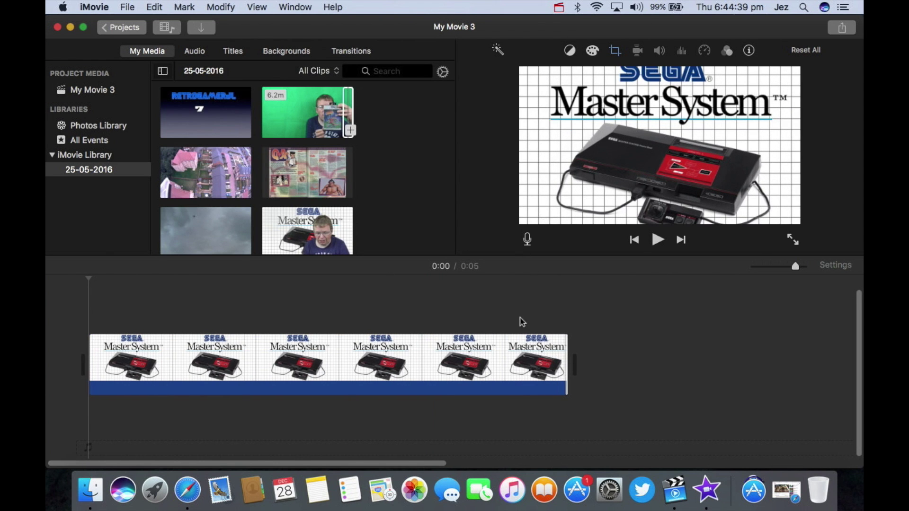
click(616, 52)
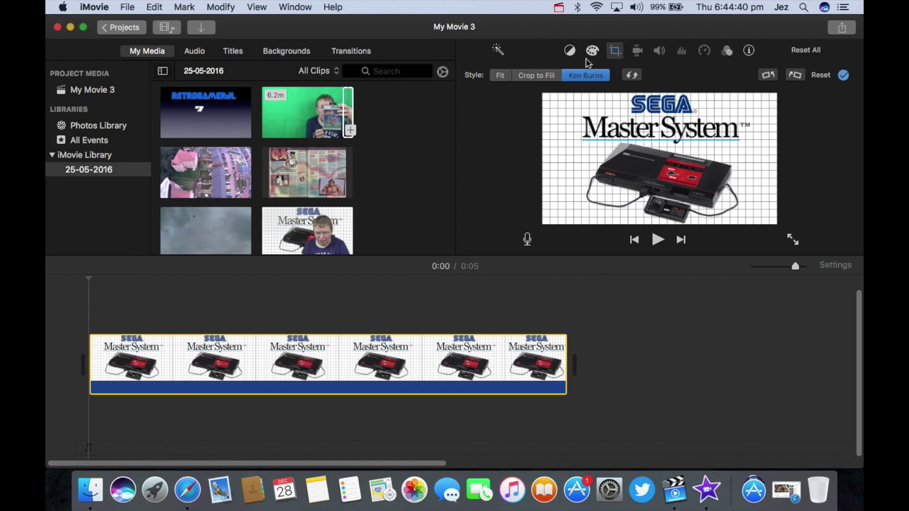
Fit the image without Ken Burns motion and place a presenter clip range above it as a cutaway
click(498, 76)
click(368, 142)
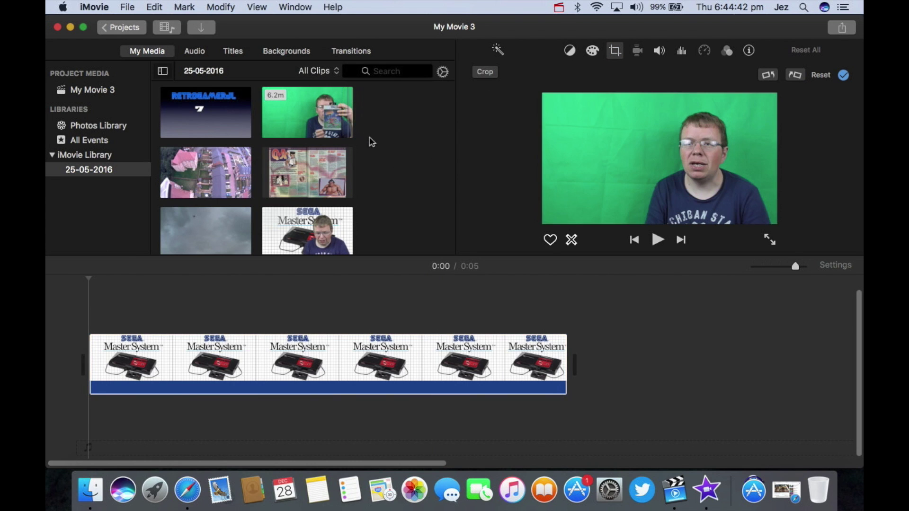
click(343, 111)
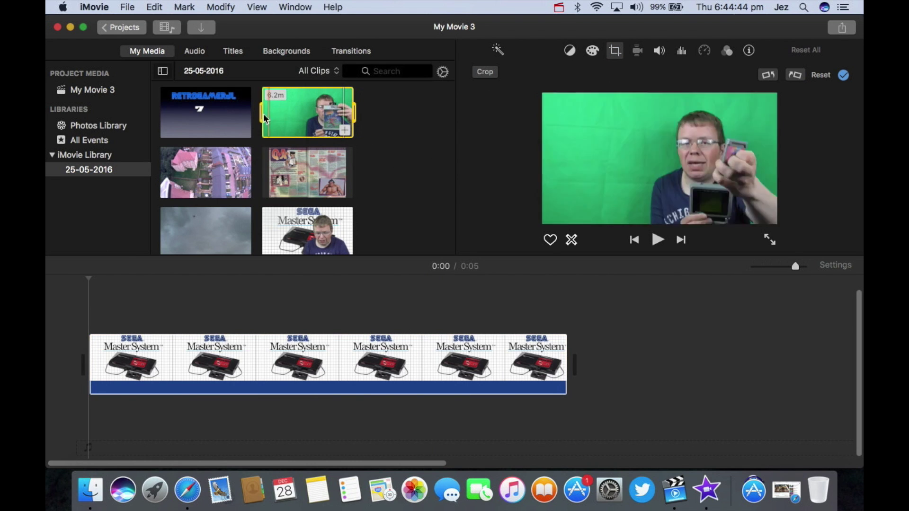
drag(258, 112, 348, 114)
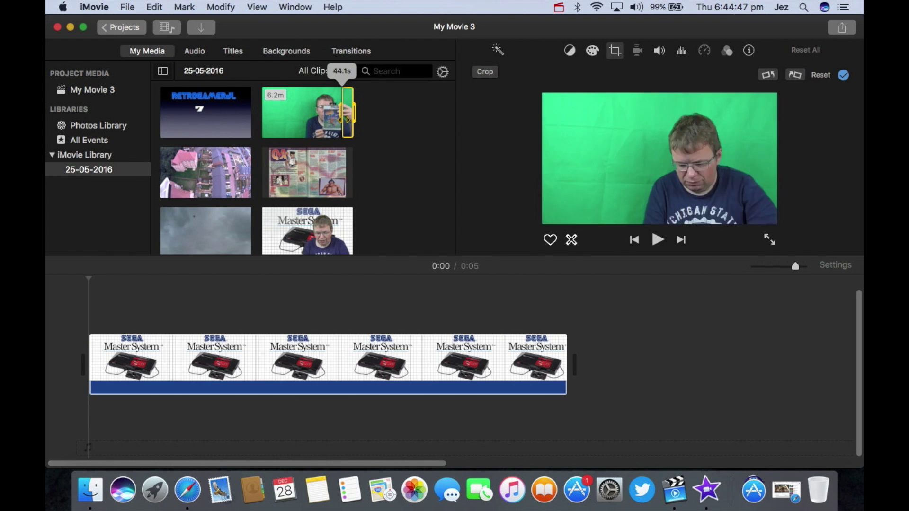
drag(348, 117, 89, 313)
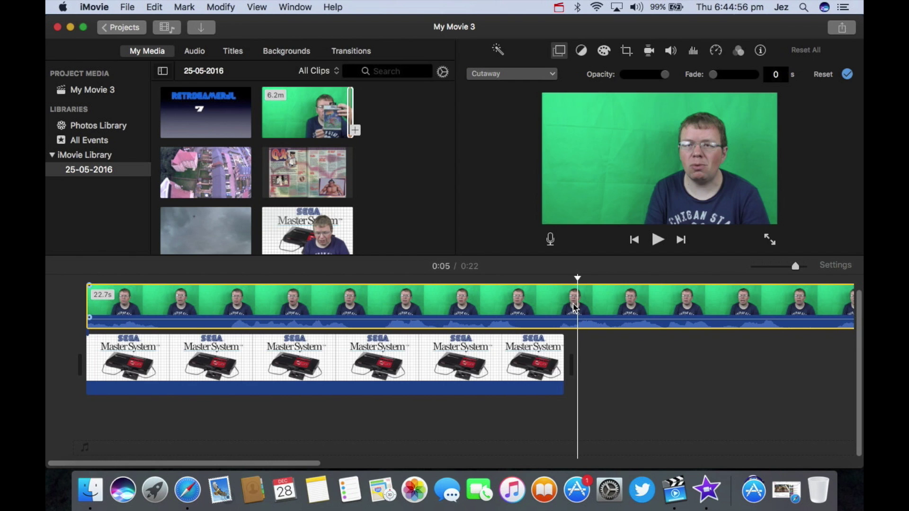
right_click(574, 307)
Split off the presenter clip's excess and switch its overlay from Cutaway to Green/Blue Screen
click(589, 344)
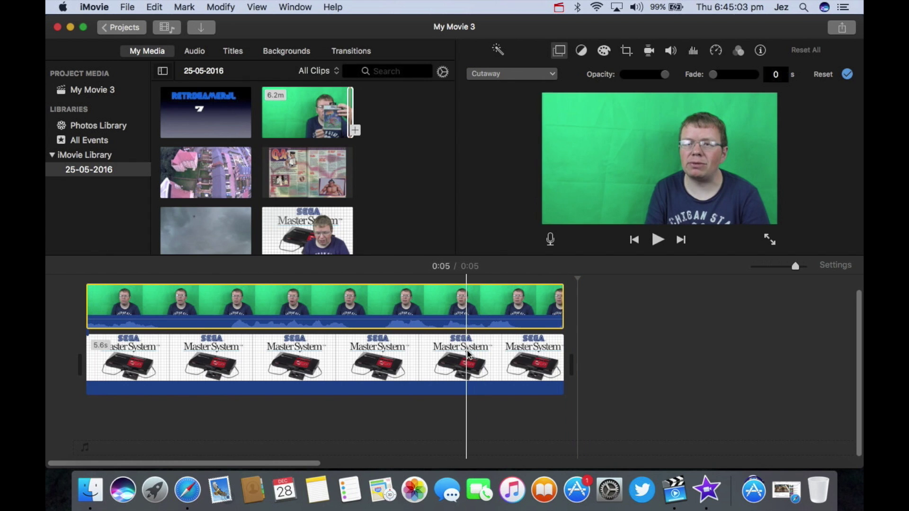
click(495, 75)
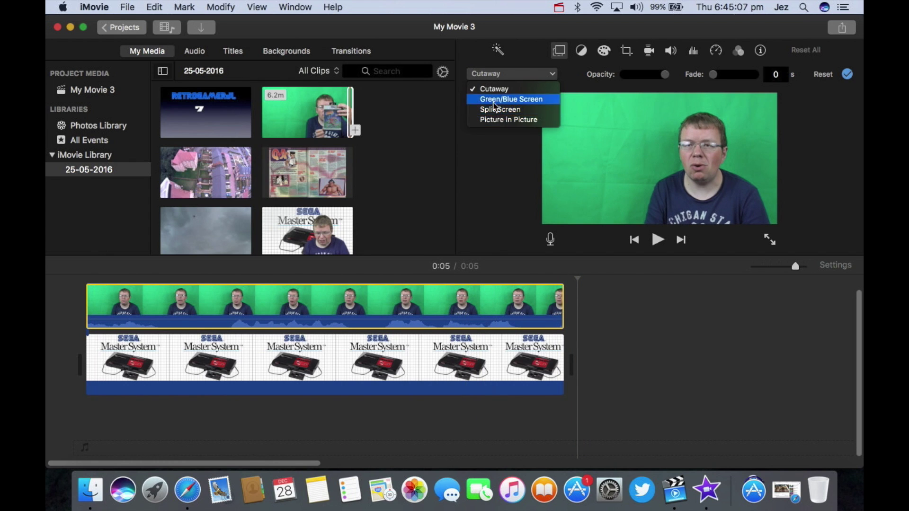
click(495, 103)
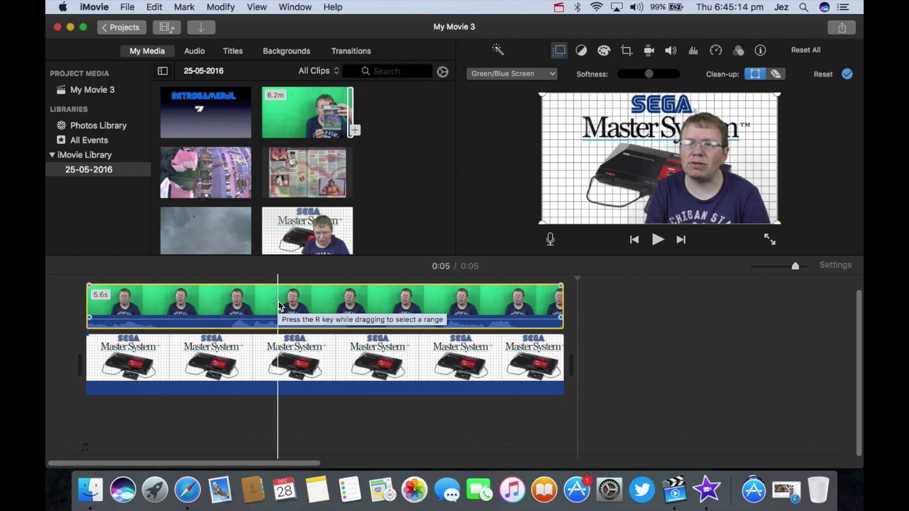
click(164, 176)
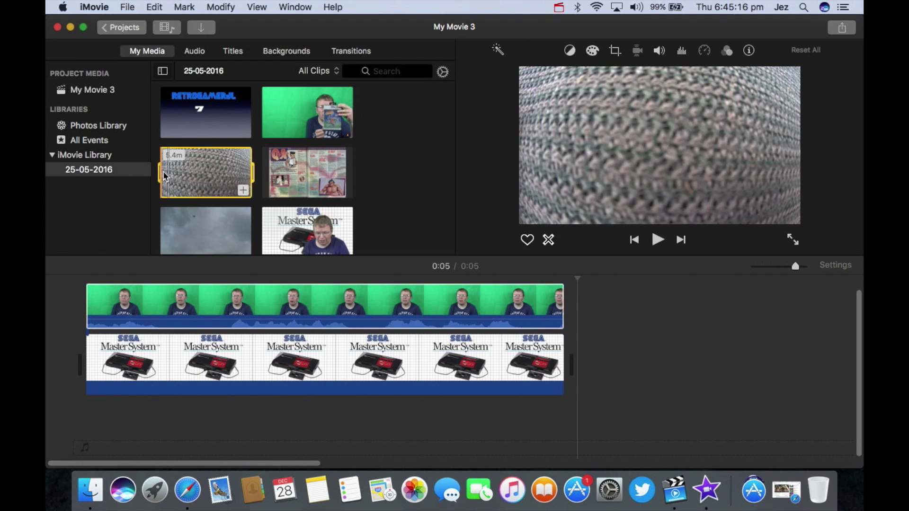
drag(158, 172, 245, 179)
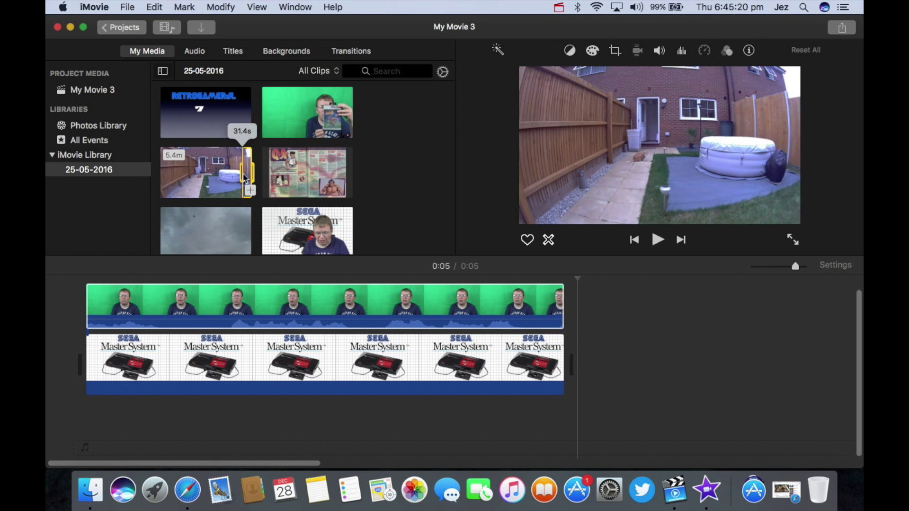
mouse_move(244, 179)
mouse_down()
mouse_move(110, 421)
mouse_move(87, 426)
mouse_move(97, 286)
mouse_up()
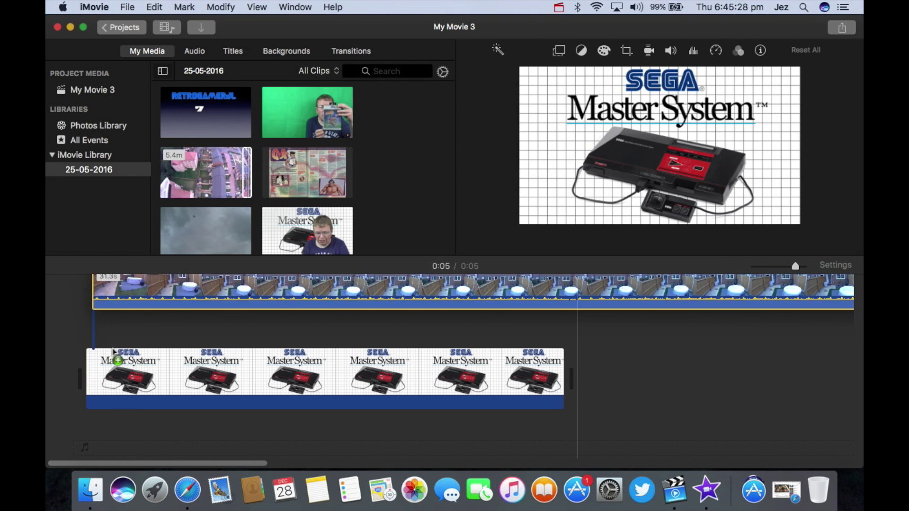
drag(97, 285, 129, 446)
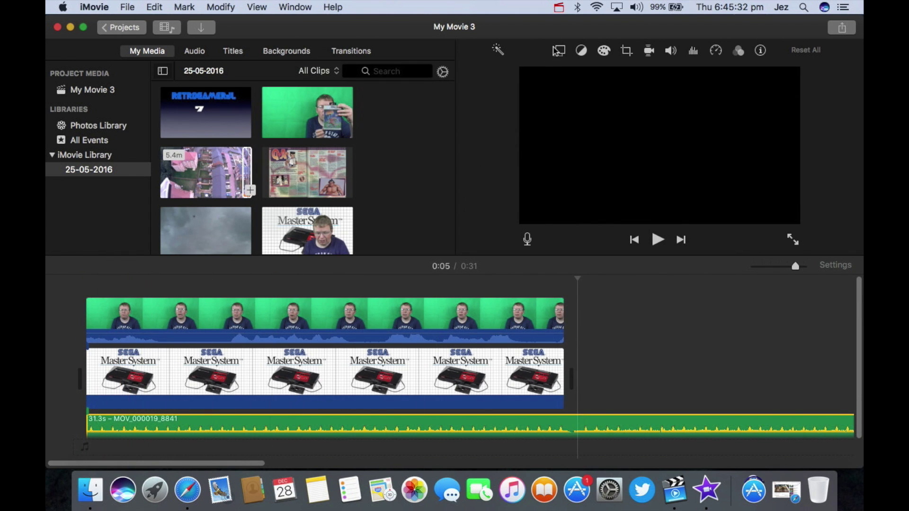
click(558, 50)
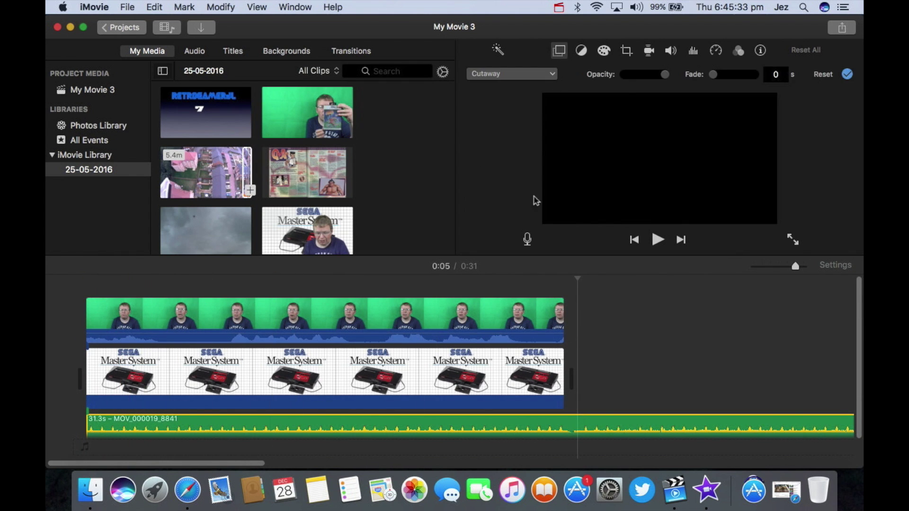
click(506, 75)
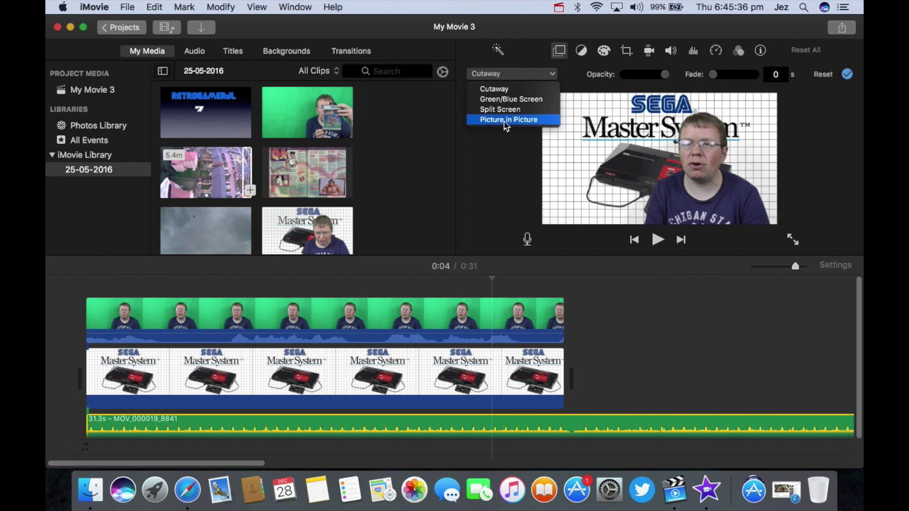
click(504, 125)
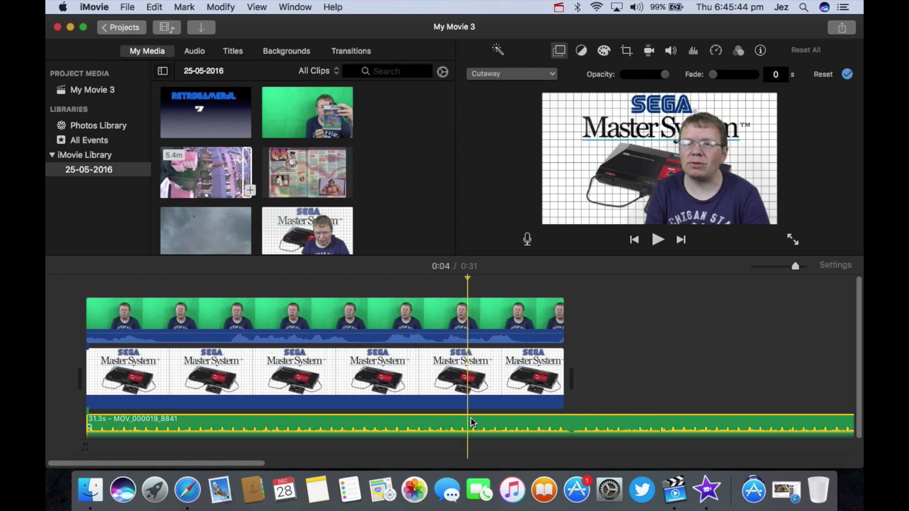
key(Delete)
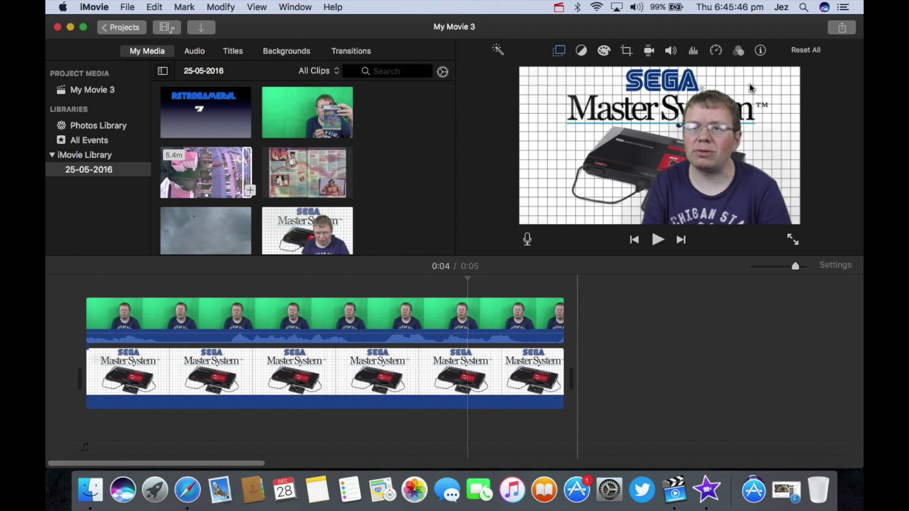
click(841, 30)
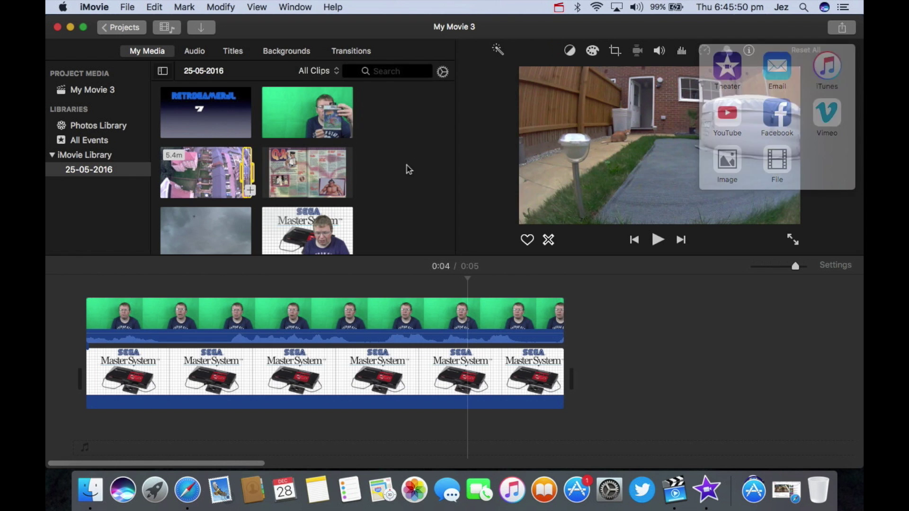
Delete the presenter cutaway and the Sega clip to clear the timeline
key(Escape)
click(416, 309)
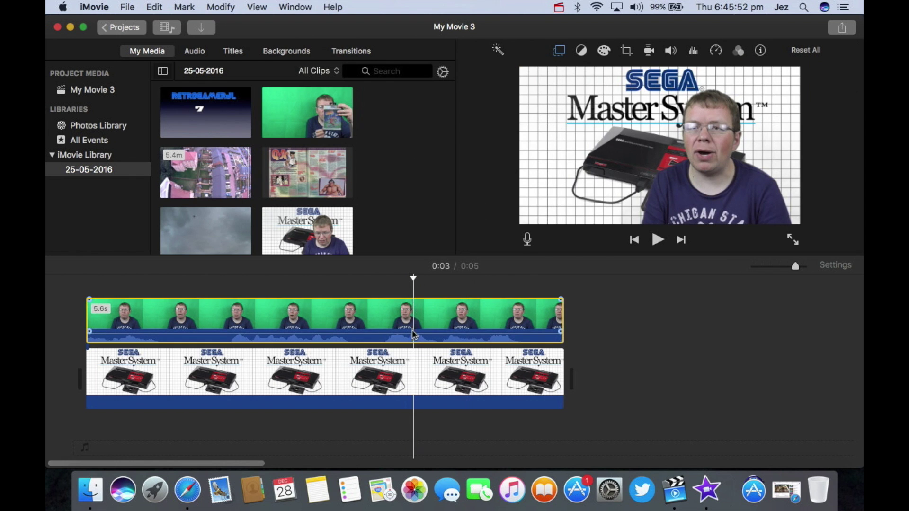
key(Delete)
click(390, 364)
key(Delete)
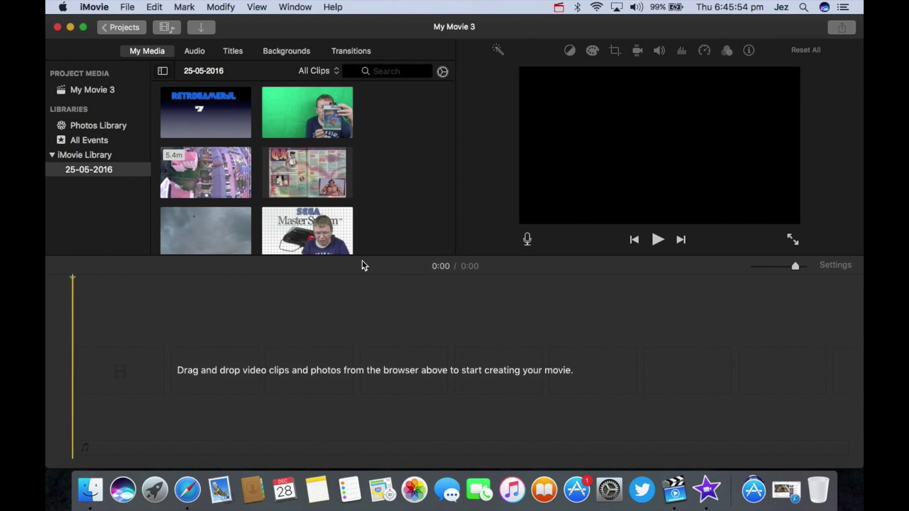
drag(317, 223, 93, 384)
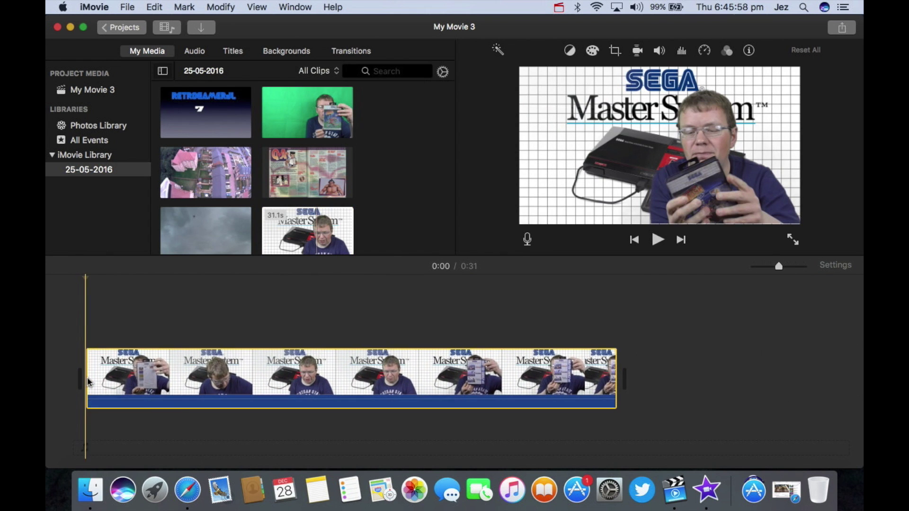
scroll(255, 151, down, 1)
scroll(256, 152, down, 1)
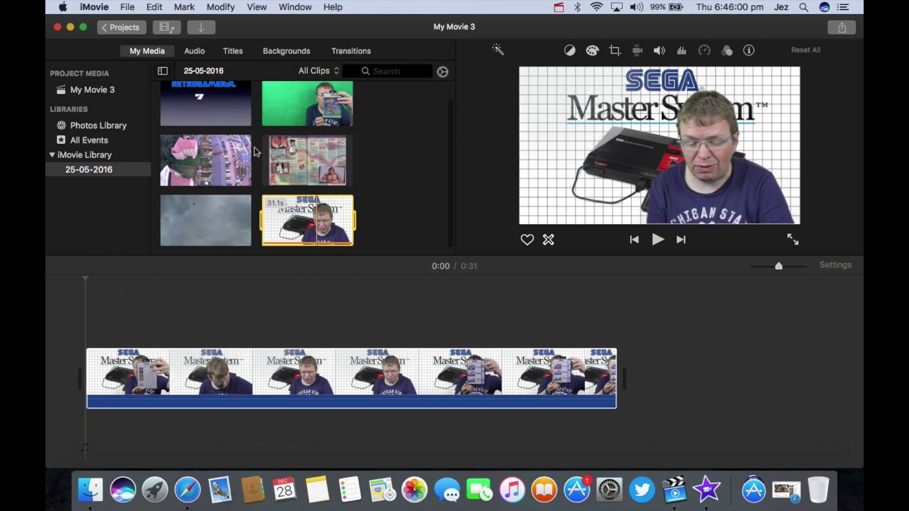
Overlay the garden footage above the Sega clip and trim it to match its length
click(213, 162)
mouse_move(159, 160)
mouse_down()
mouse_move(244, 176)
mouse_move(90, 328)
mouse_up()
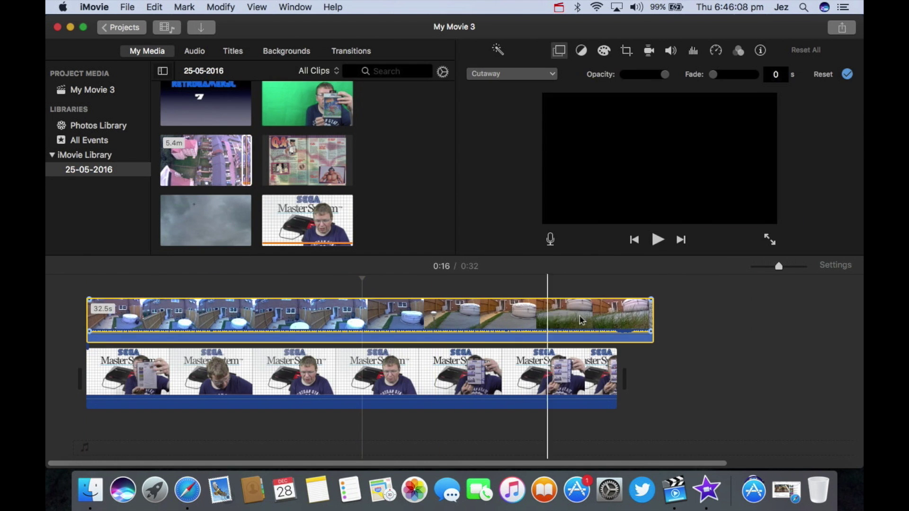
drag(653, 317, 608, 317)
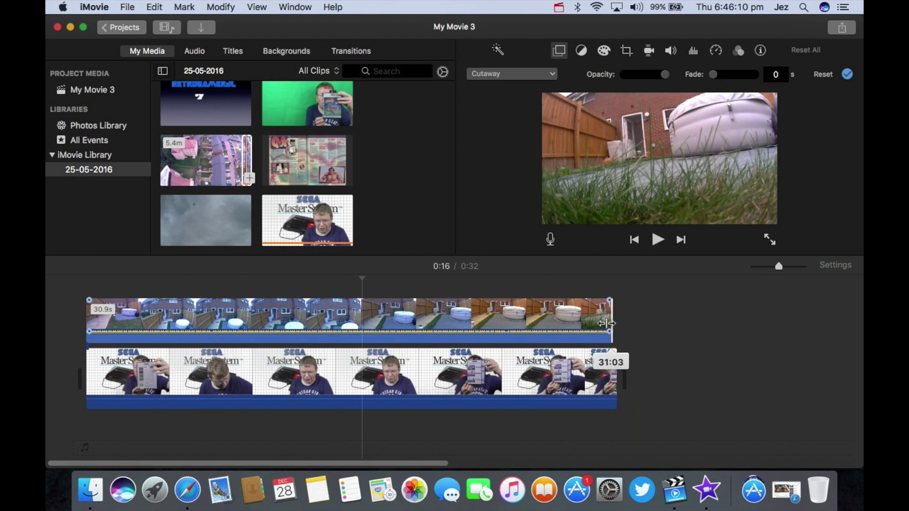
click(515, 74)
Make the garden overlay Picture in Picture, moved to the lower left and slightly enlarged
click(516, 120)
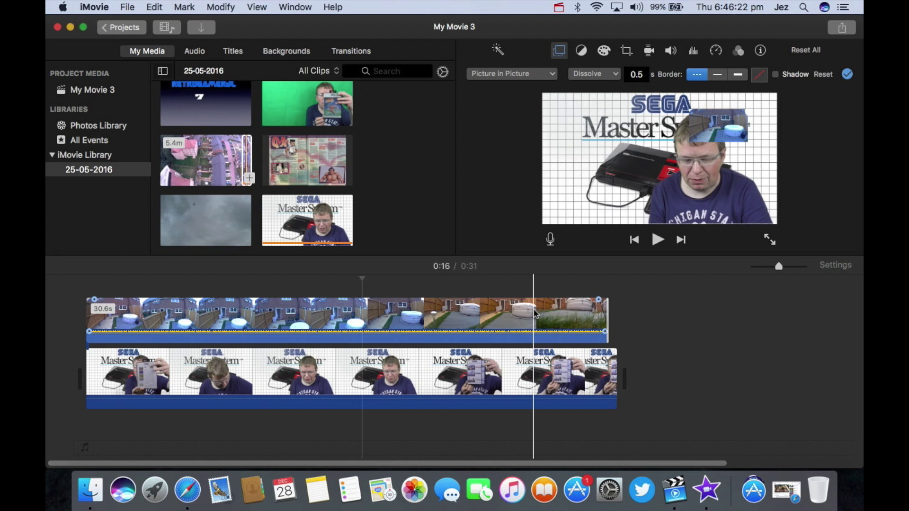
click(532, 340)
drag(708, 129, 600, 198)
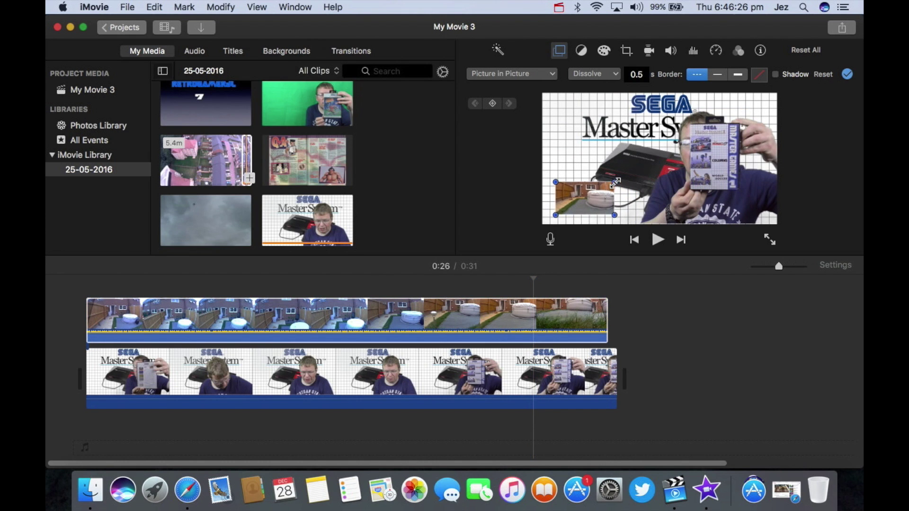
mouse_move(615, 183)
mouse_down()
mouse_move(621, 179)
mouse_move(607, 195)
mouse_move(616, 190)
mouse_up()
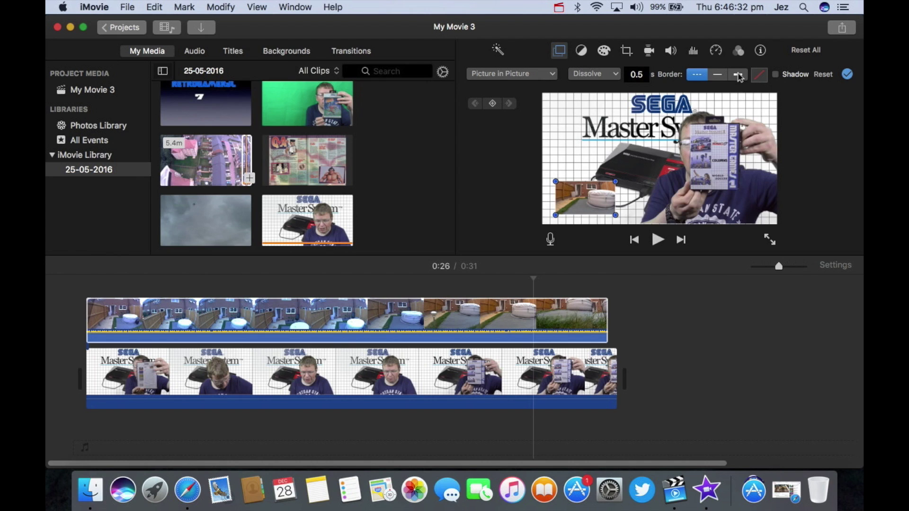
Give the garden inset a thick dark blue border and nudge it slightly left
click(740, 75)
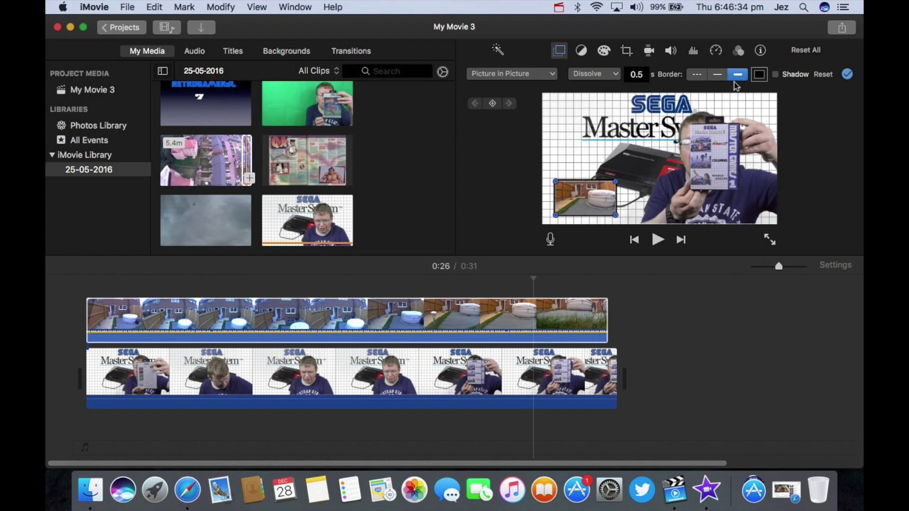
click(760, 75)
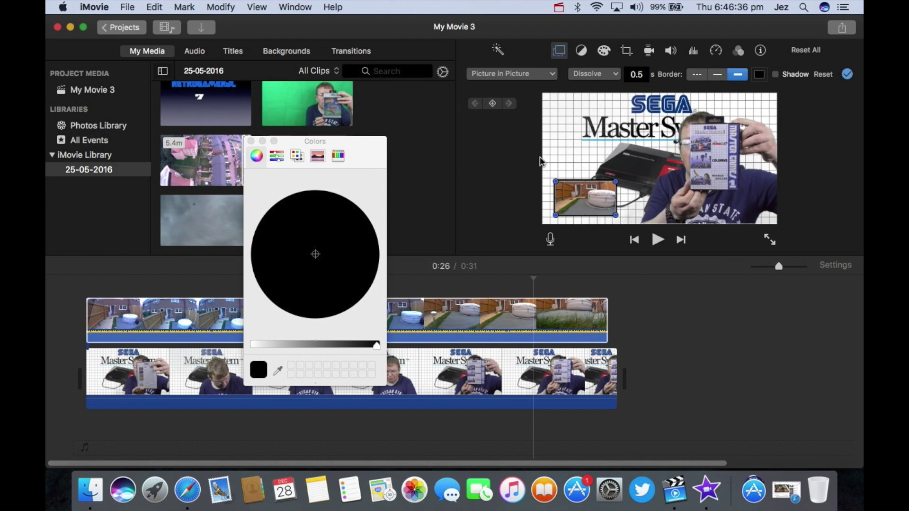
click(279, 374)
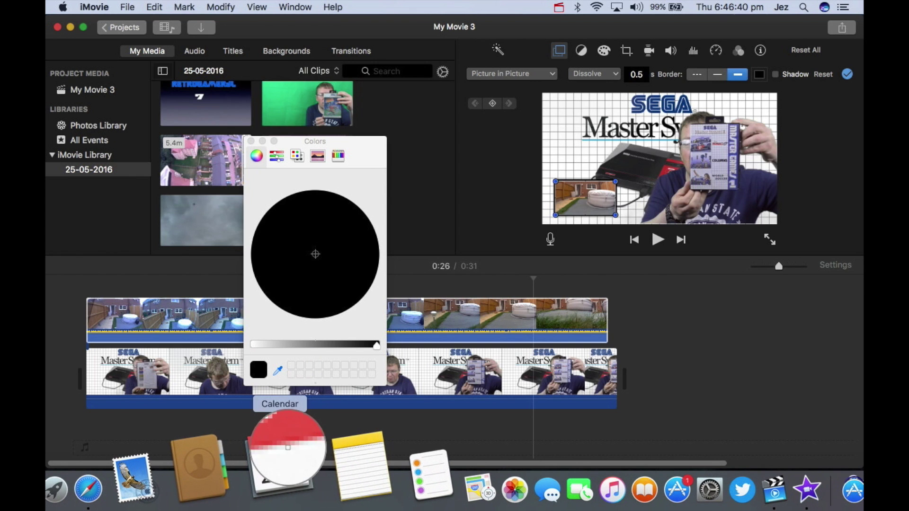
click(285, 440)
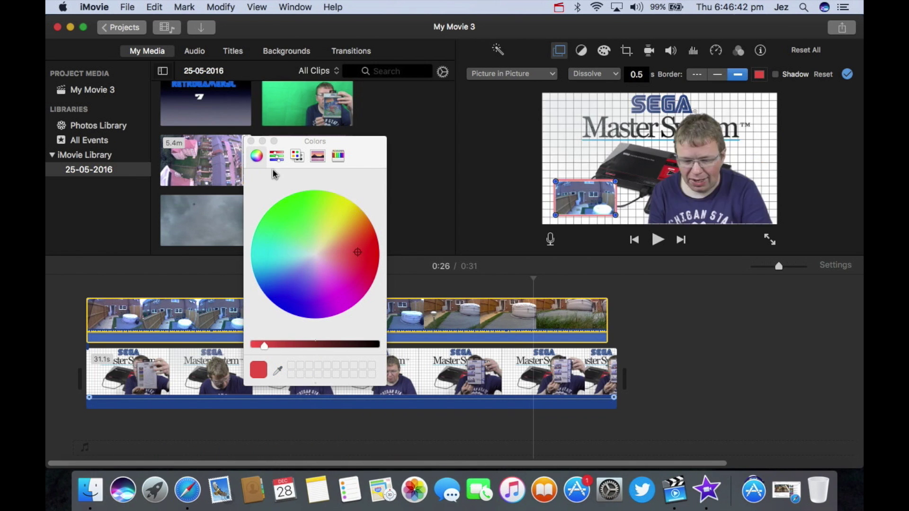
click(277, 374)
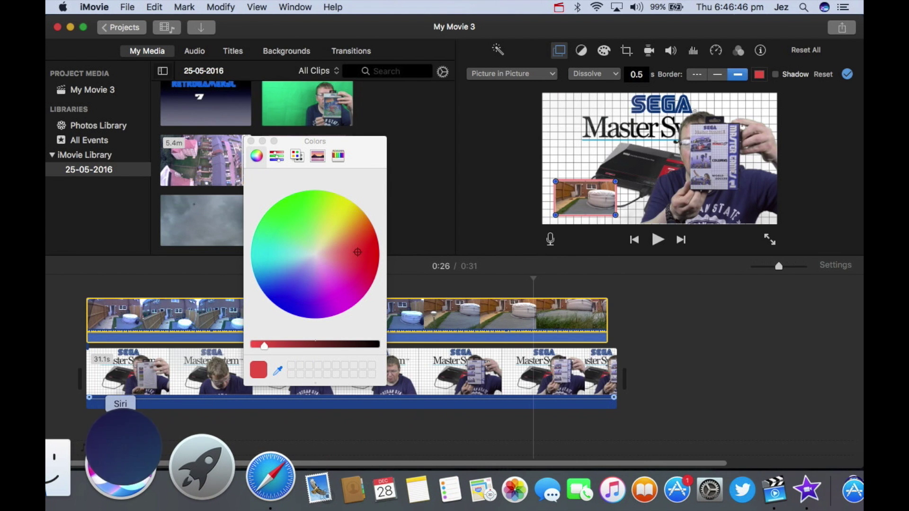
click(122, 458)
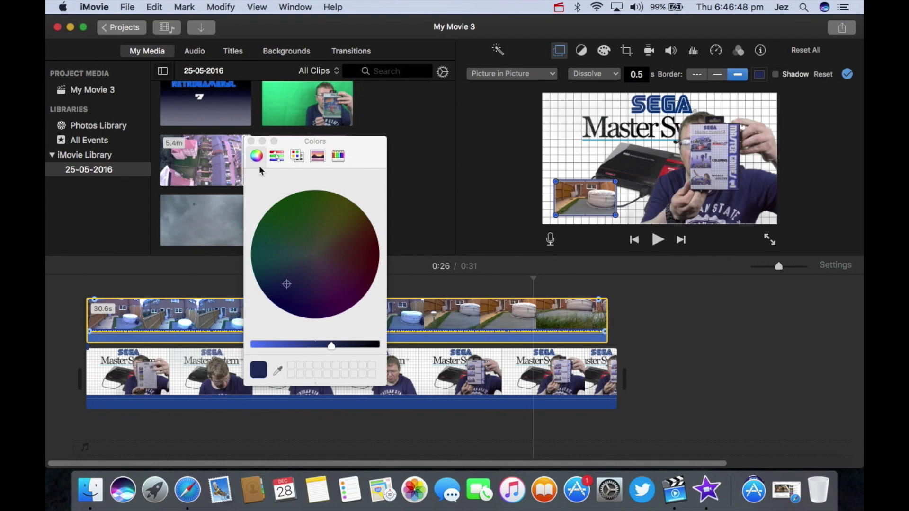
click(251, 142)
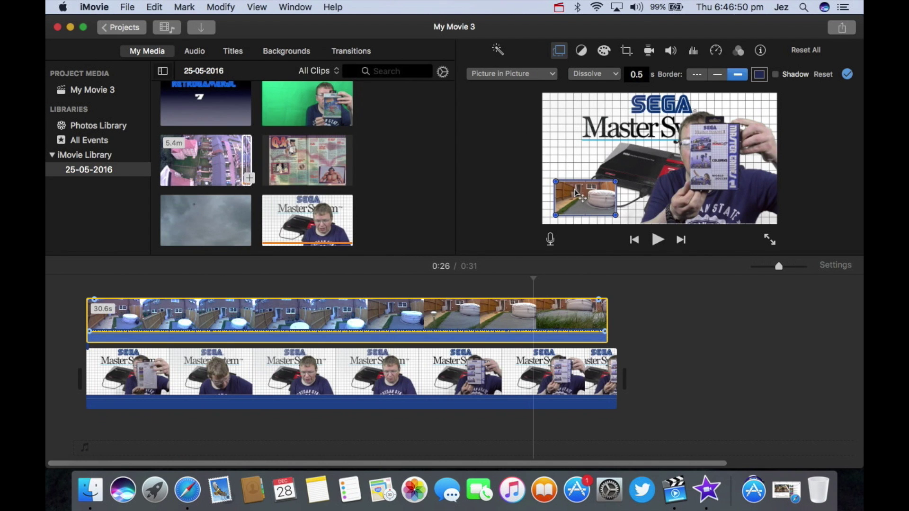
drag(576, 192, 571, 191)
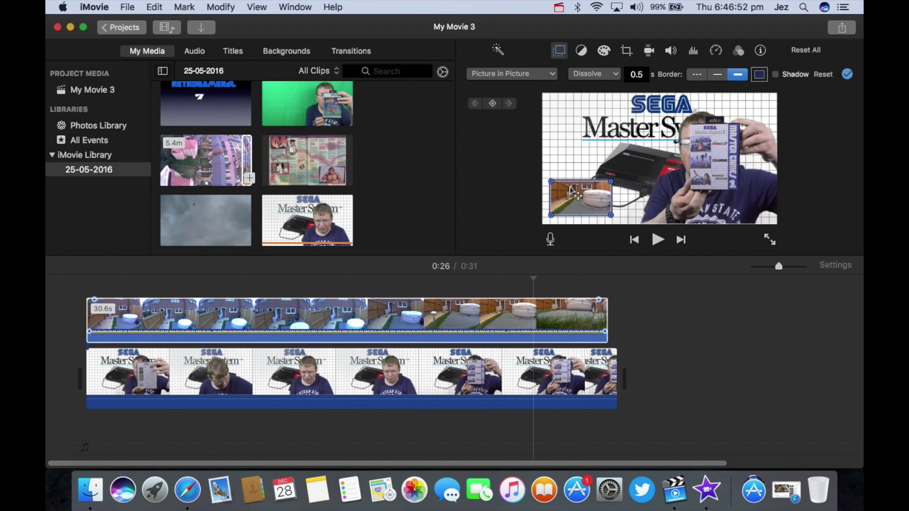
click(775, 75)
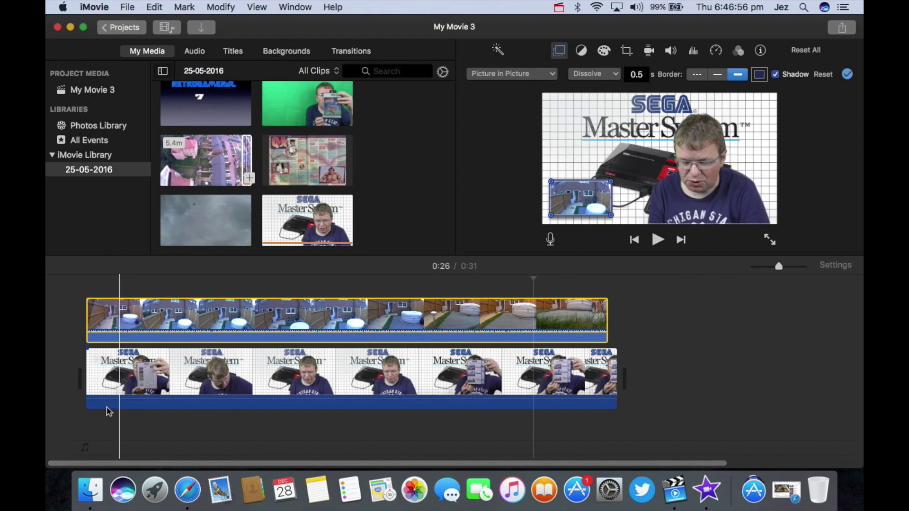
Preview the movie from the start, pausing, then replaying from about 0:05
key(Home)
key(space)
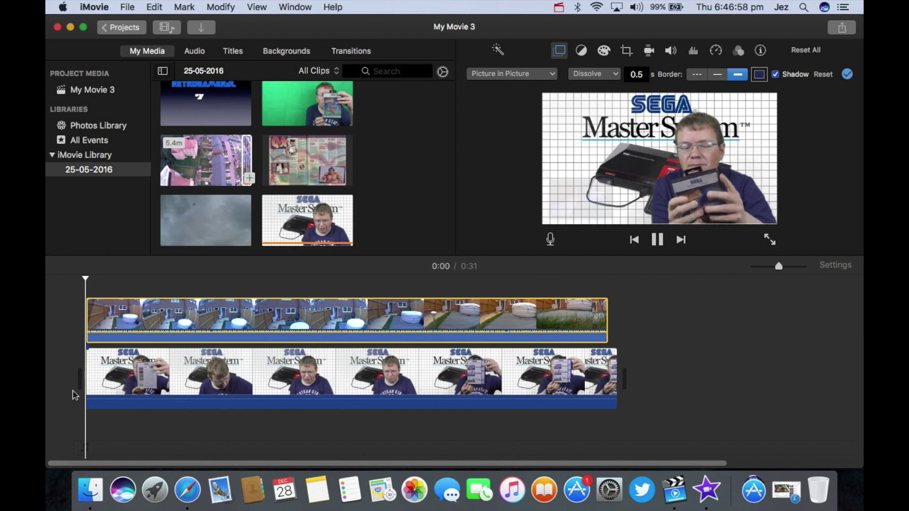
key(space)
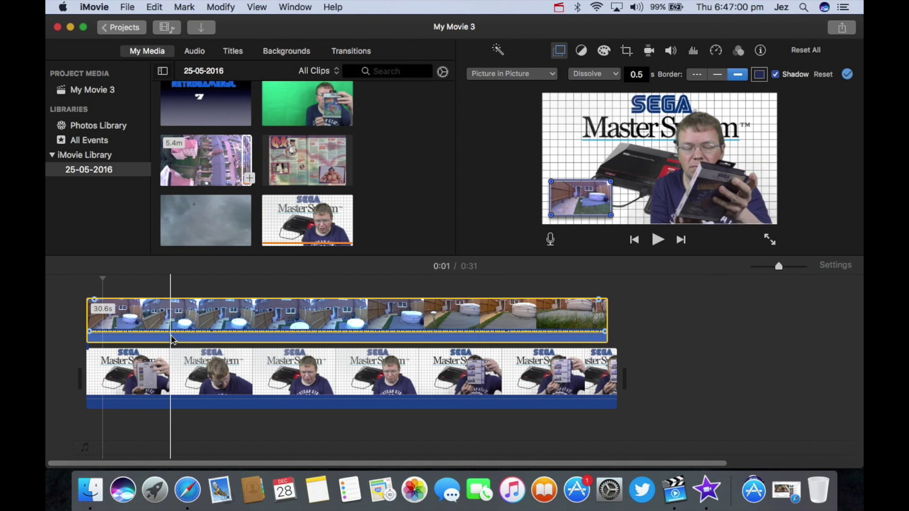
click(172, 338)
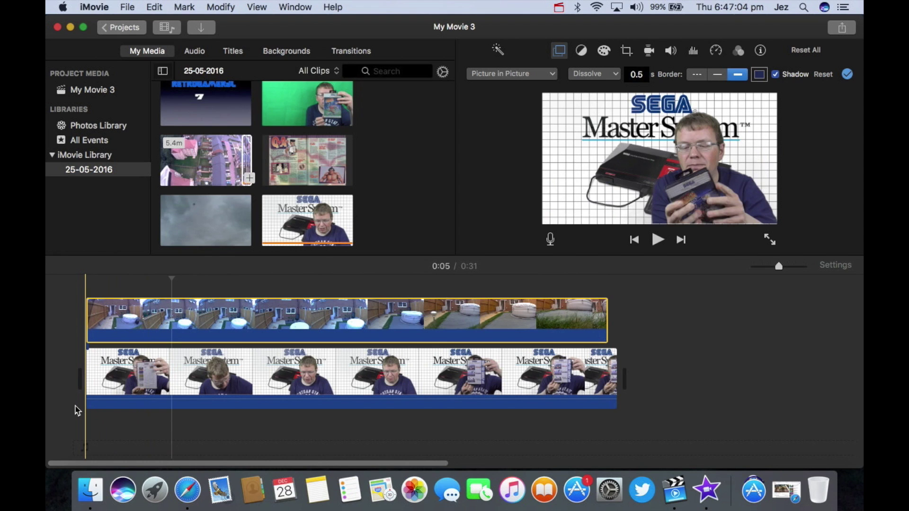
key(space)
key(space)
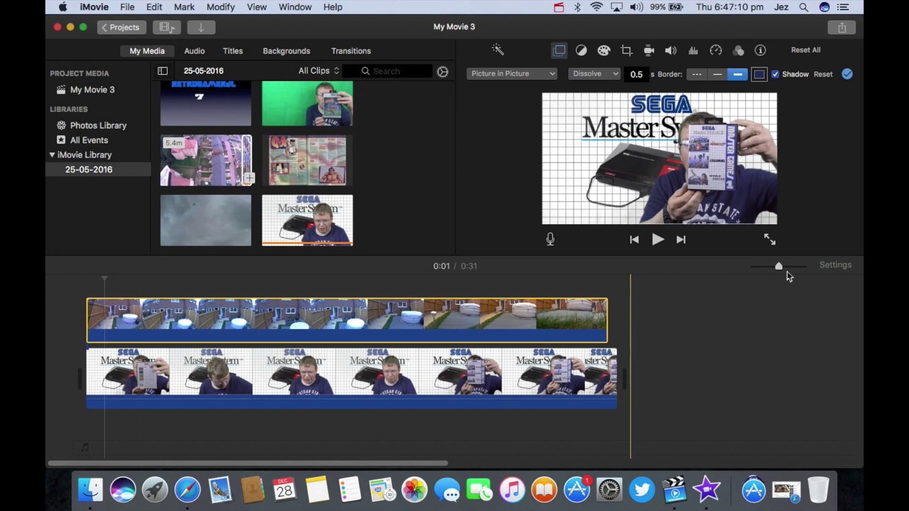
Adjust the garden inset's fade duration down to zero and preview the playback
mouse_move(778, 267)
mouse_down()
mouse_move(771, 267)
mouse_move(798, 275)
mouse_up()
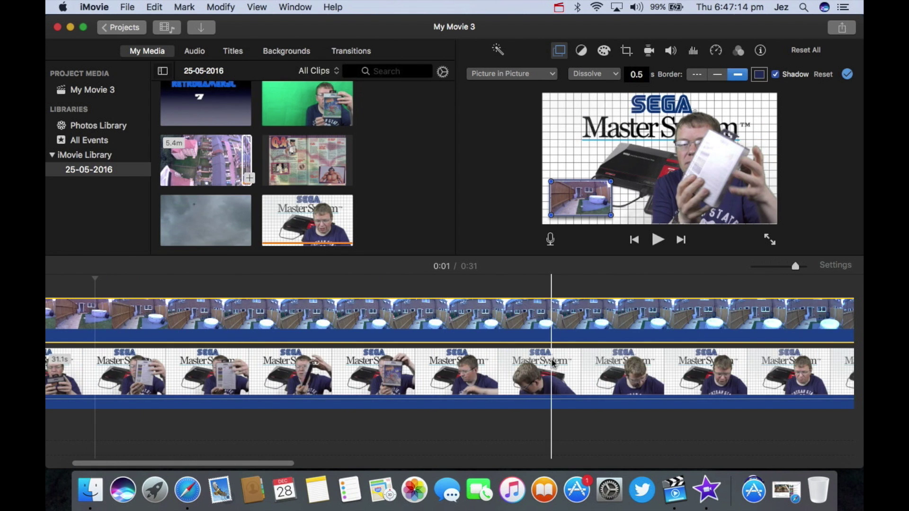
scroll(604, 355, left, 5)
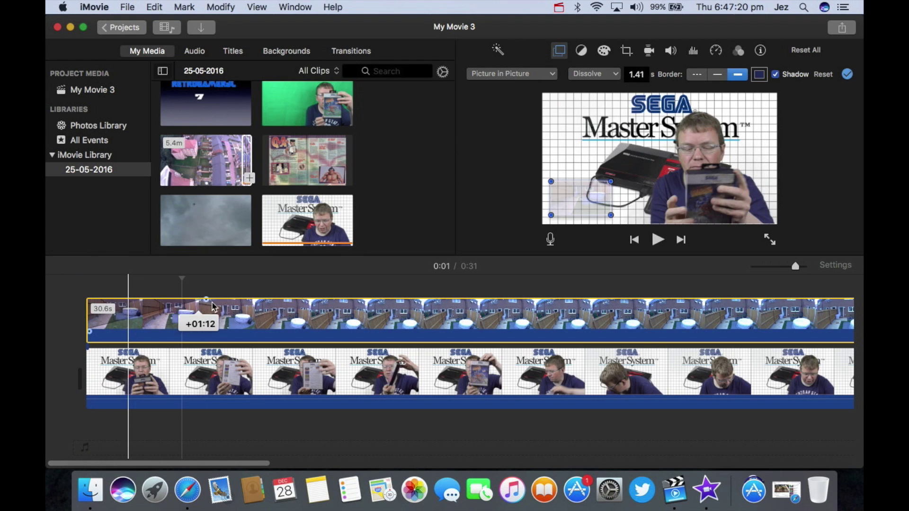
drag(135, 304, 201, 306)
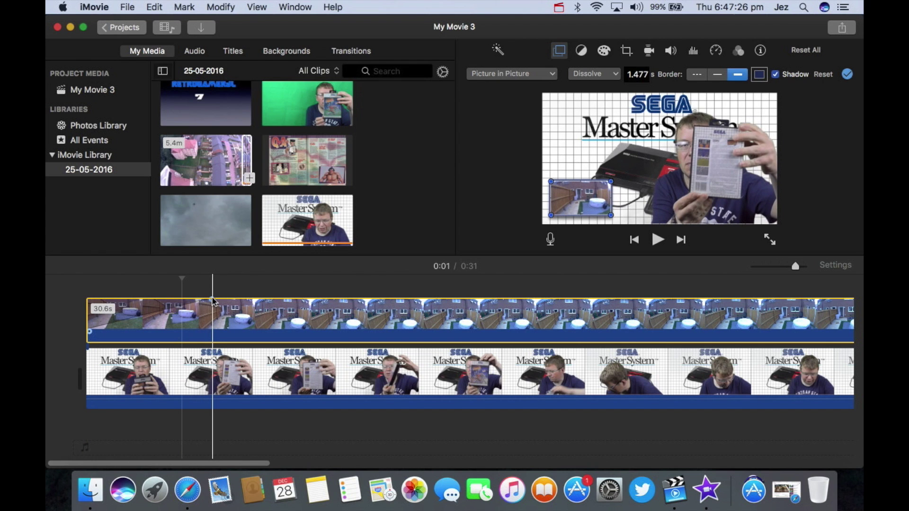
drag(212, 300, 82, 291)
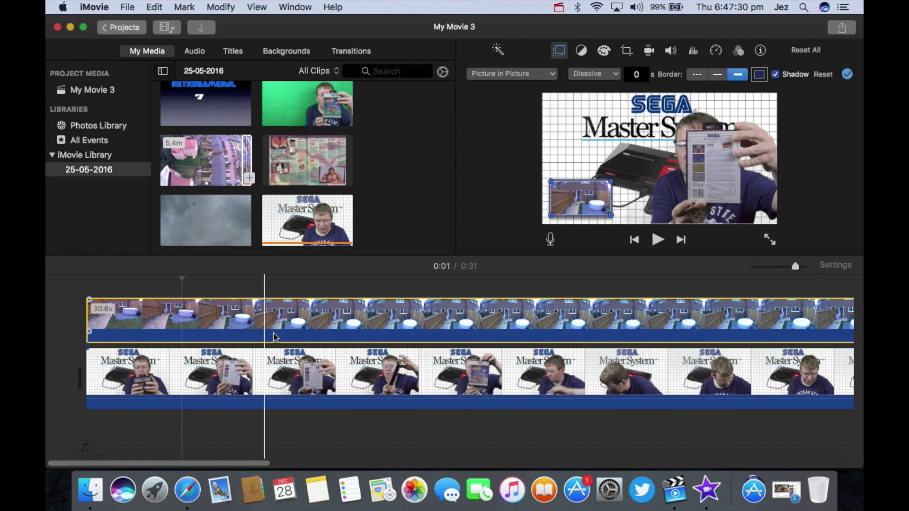
key(space)
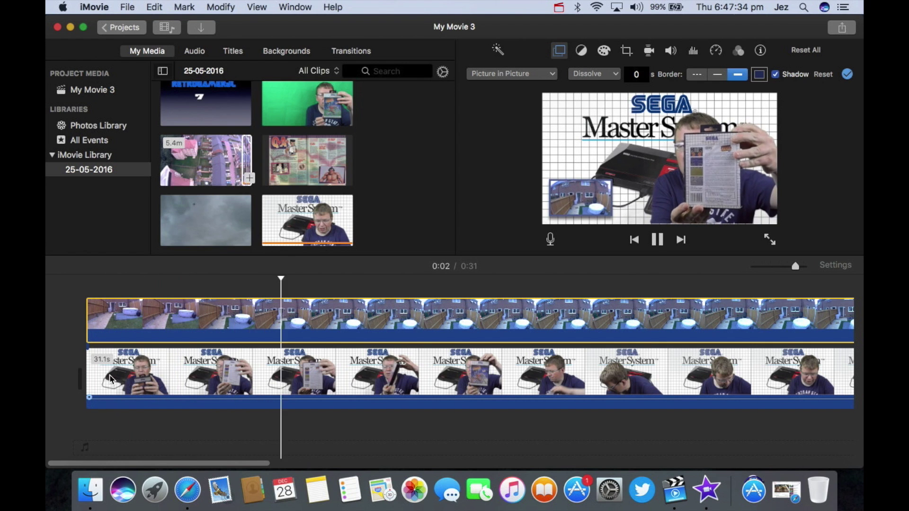
key(space)
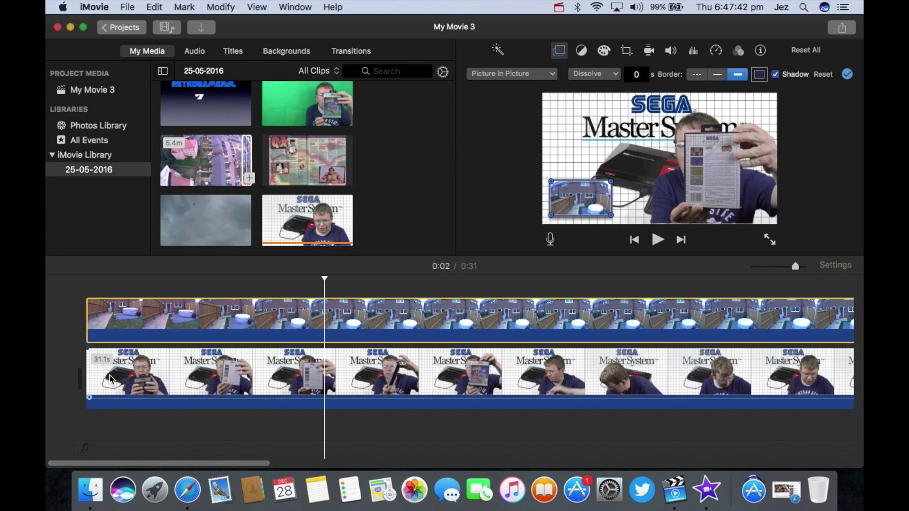
scroll(111, 379, right, 4)
scroll(163, 370, right, 2)
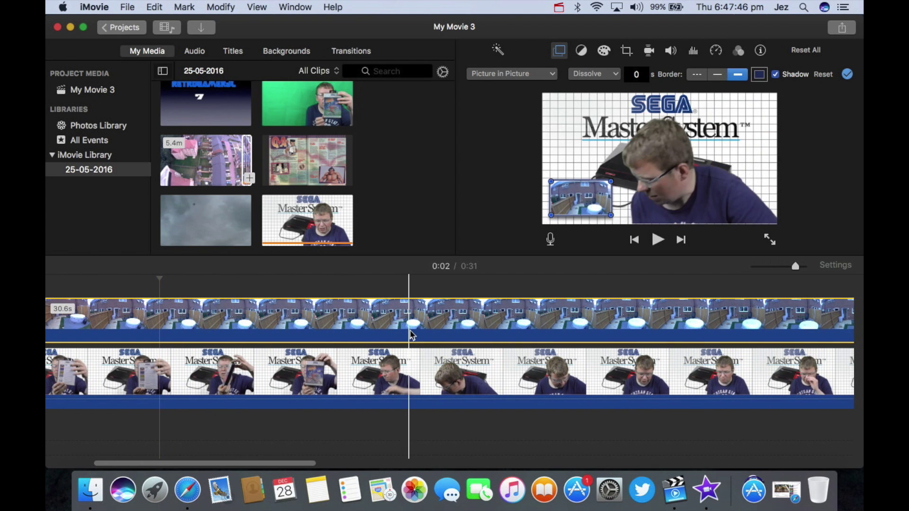
scroll(410, 335, right, 4)
scroll(410, 336, right, 4)
scroll(410, 335, right, 3)
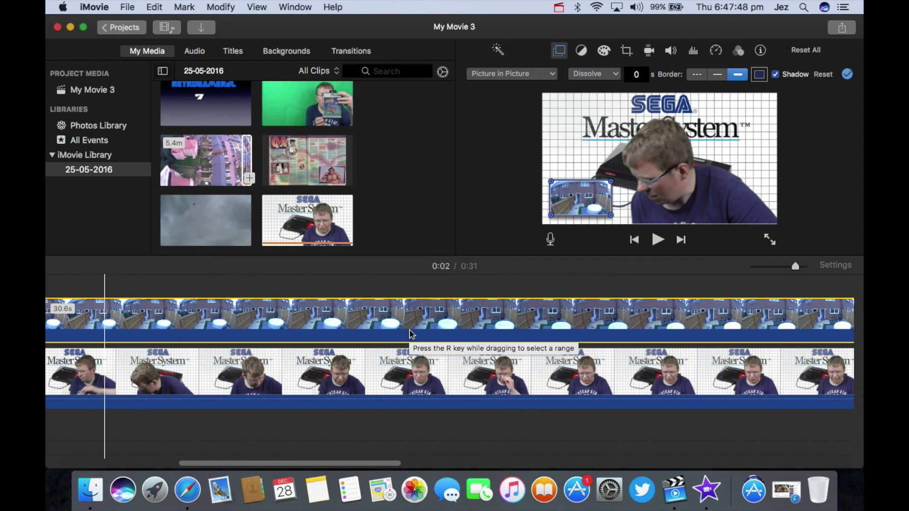
scroll(410, 336, left, 4)
scroll(355, 330, left, 4)
scroll(199, 322, left, 4)
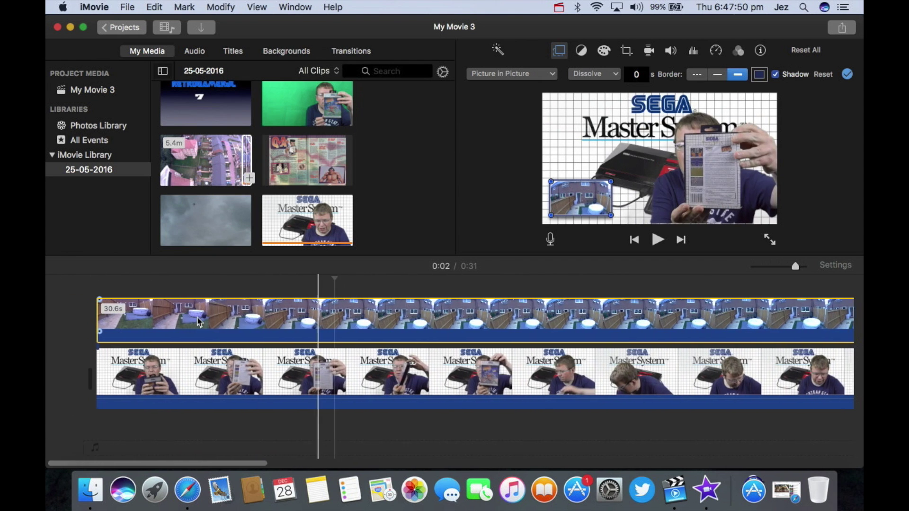
Split the garden overlay at about one second and shift the later piece right, leaving a gap
click(235, 325)
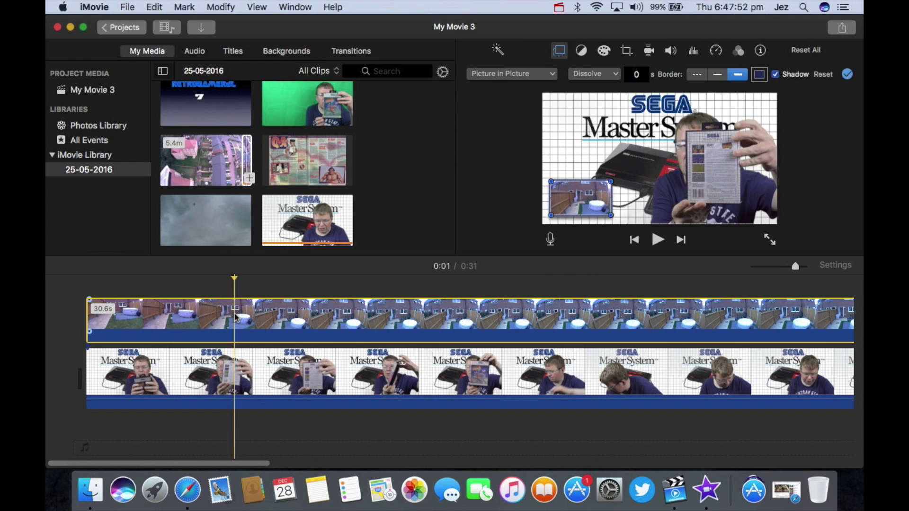
right_click(236, 318)
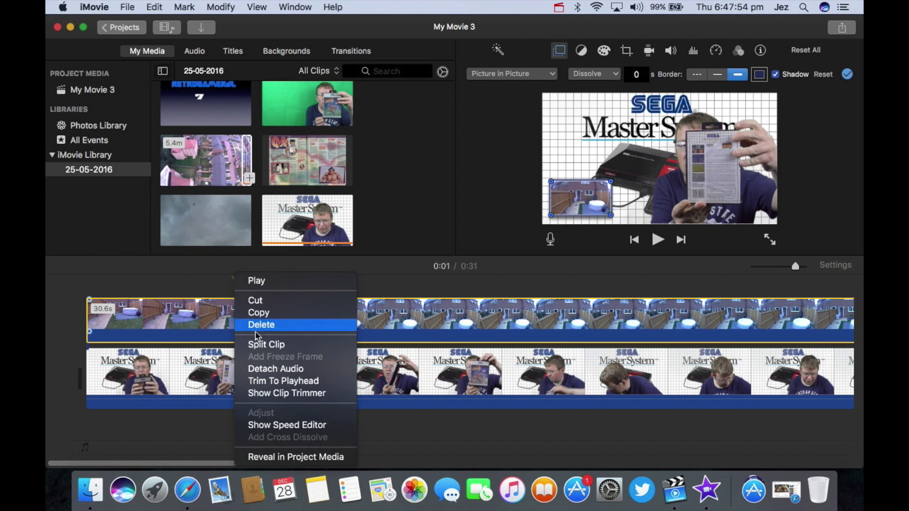
click(268, 344)
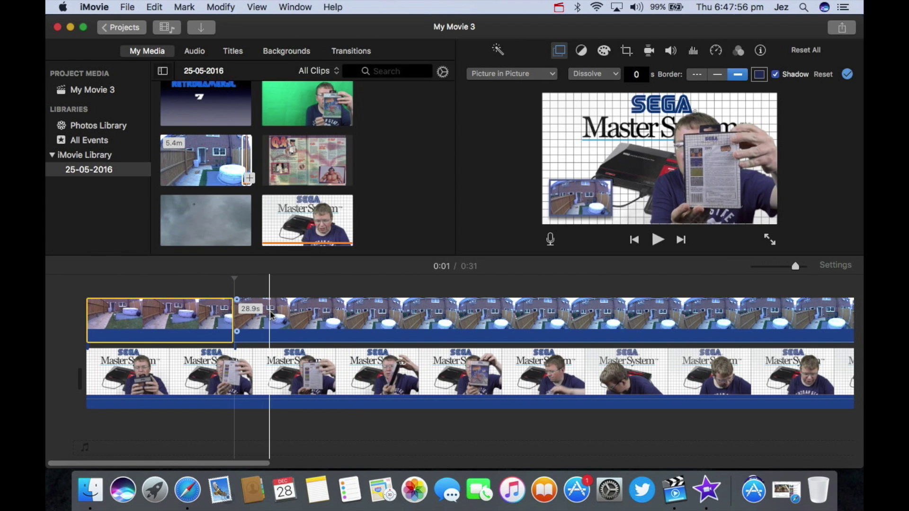
click(236, 313)
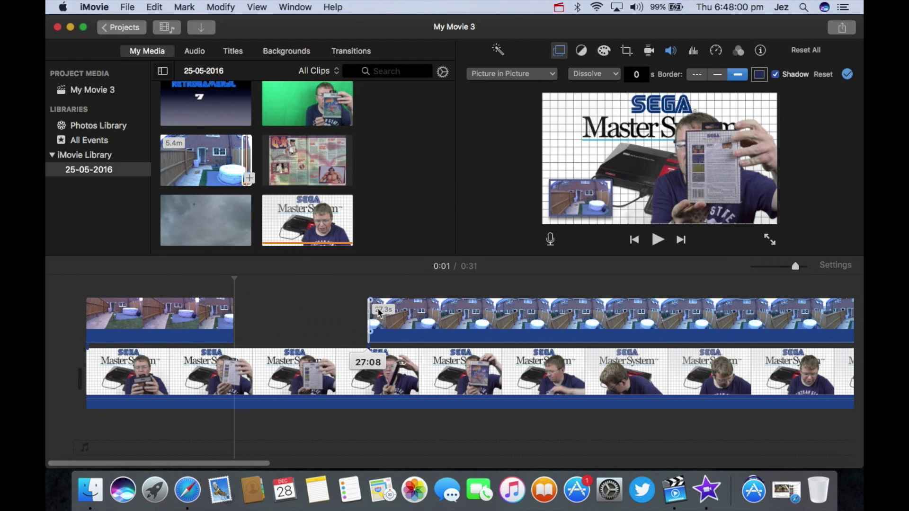
drag(246, 316, 387, 316)
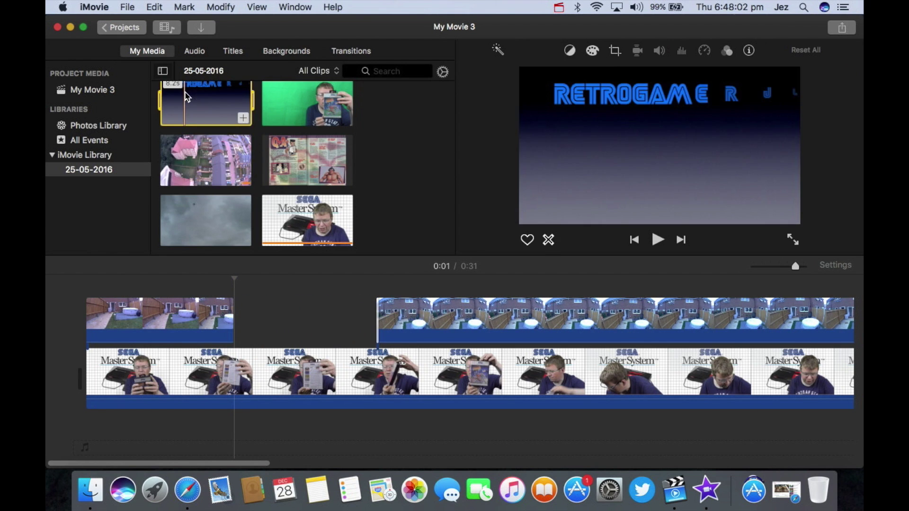
Drop the Retrogame clip into the overlay gap, trim it to about 5.1 seconds, and close the gap after it
mouse_move(189, 98)
mouse_down()
mouse_move(282, 325)
mouse_move(245, 320)
mouse_up()
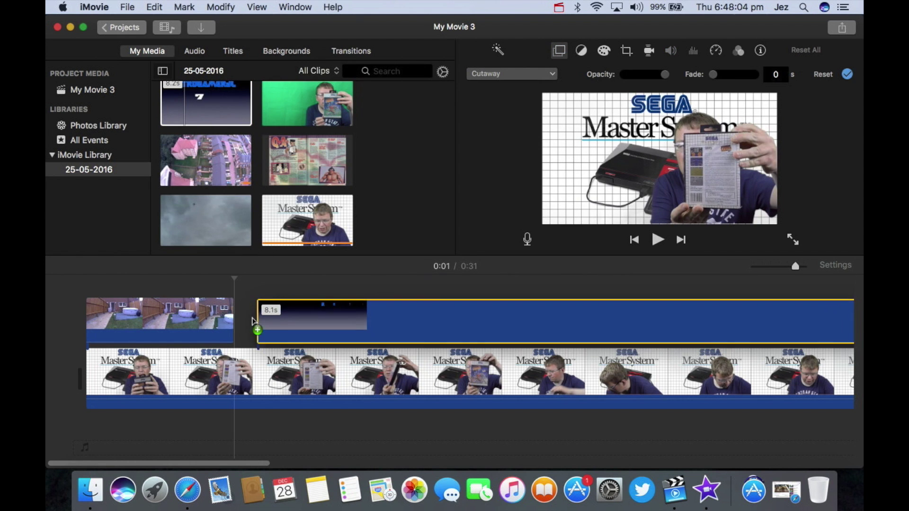
scroll(381, 316, right, 5)
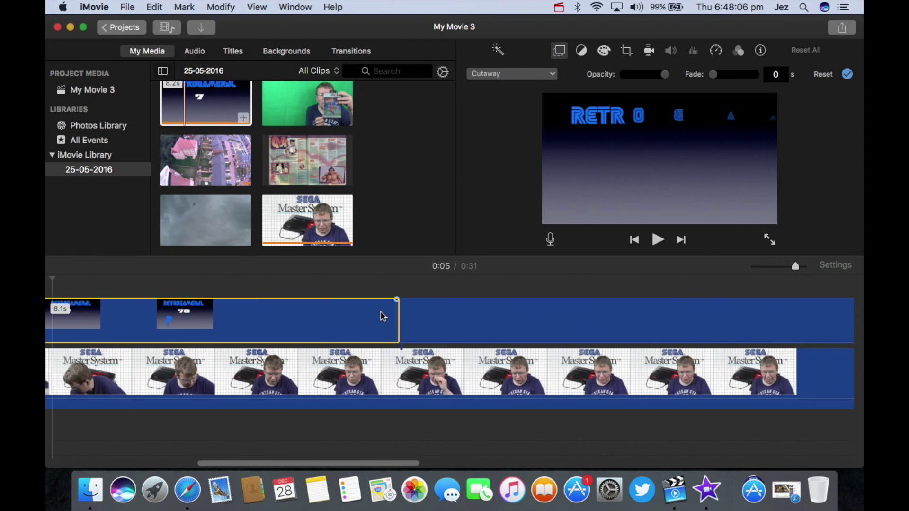
scroll(382, 316, right, 3)
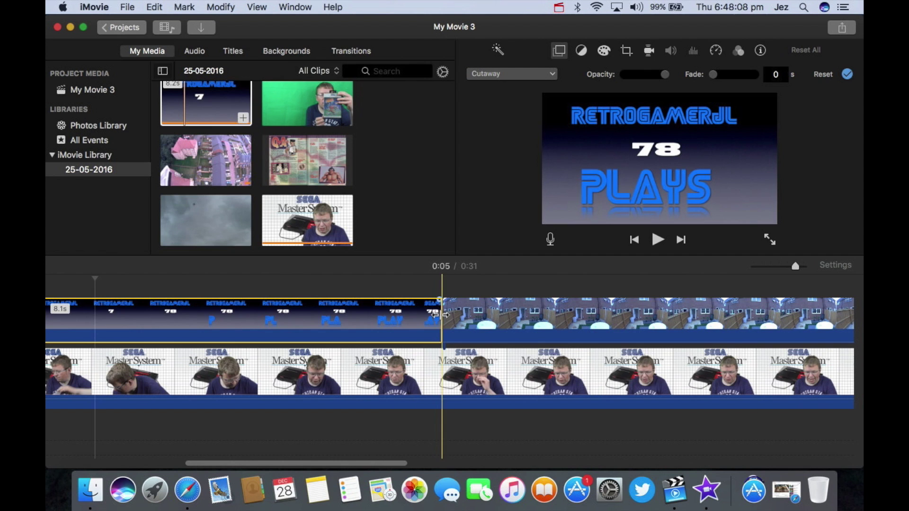
drag(440, 316, 181, 327)
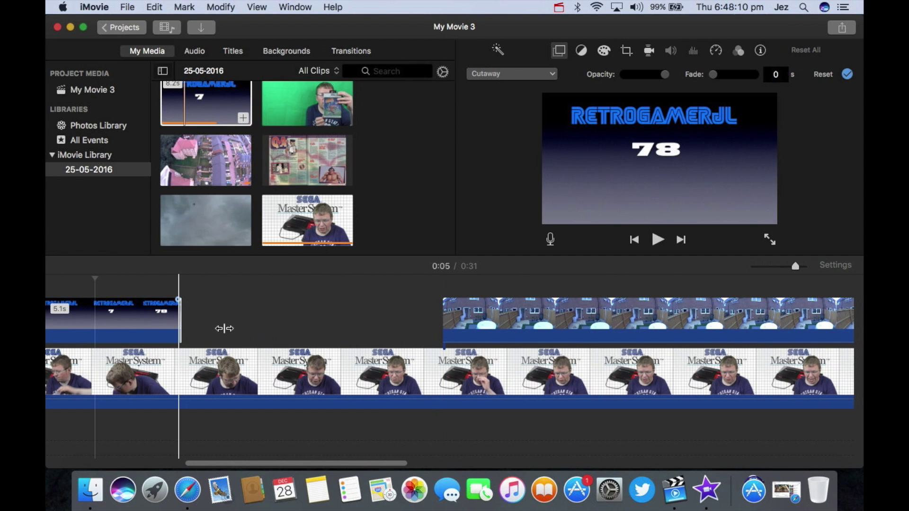
drag(448, 312, 234, 318)
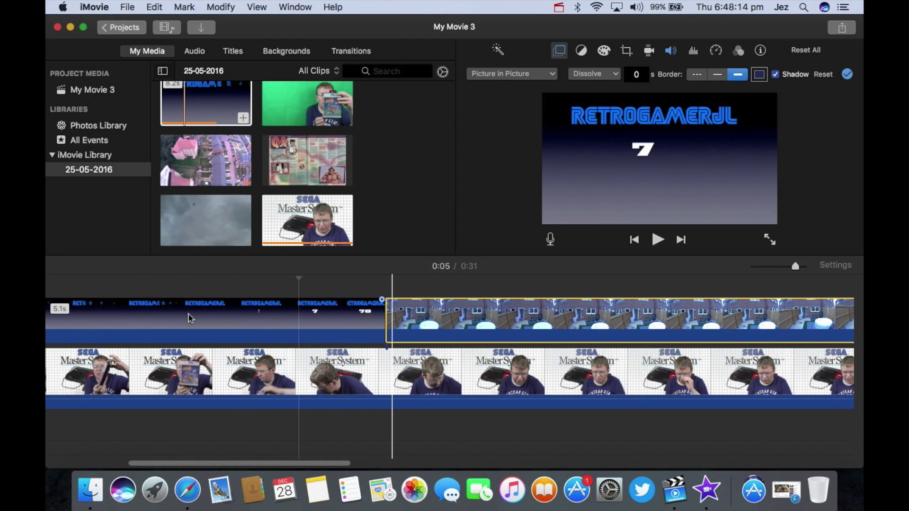
click(190, 319)
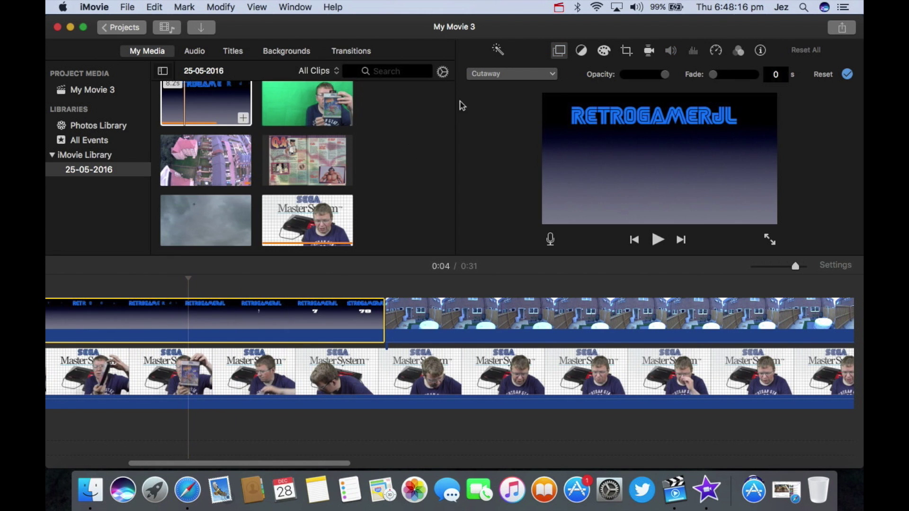
Switch the RetroGamerJL overlay from Cutaway to Picture in Picture, move it top-left, and add a shadow
click(486, 78)
click(497, 120)
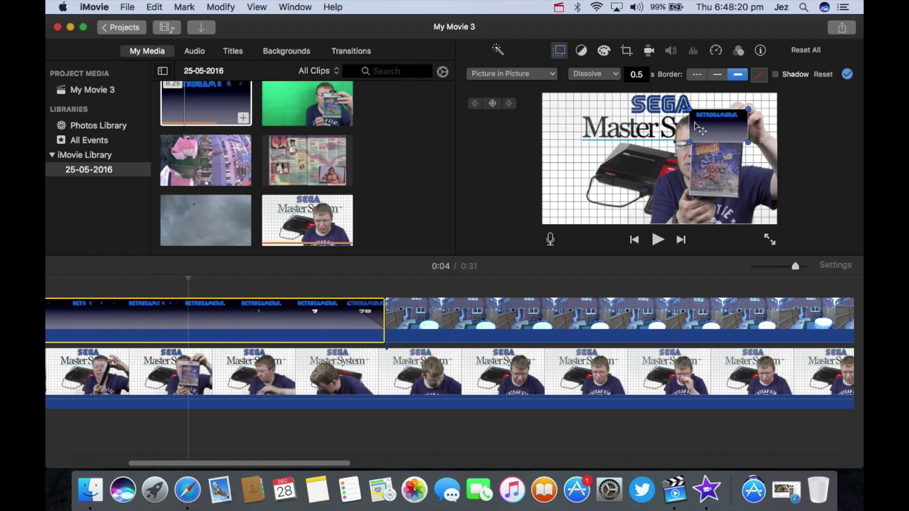
mouse_move(703, 128)
mouse_down()
mouse_move(571, 204)
mouse_move(571, 128)
mouse_up()
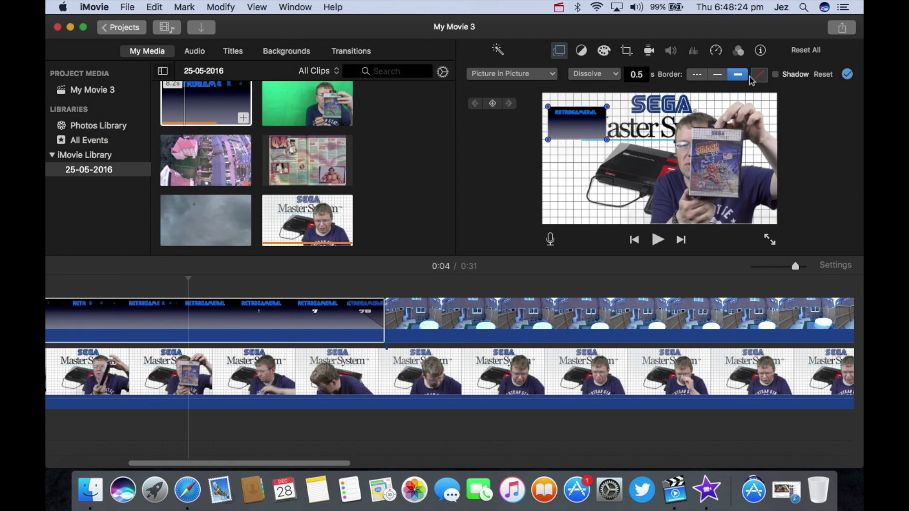
click(776, 75)
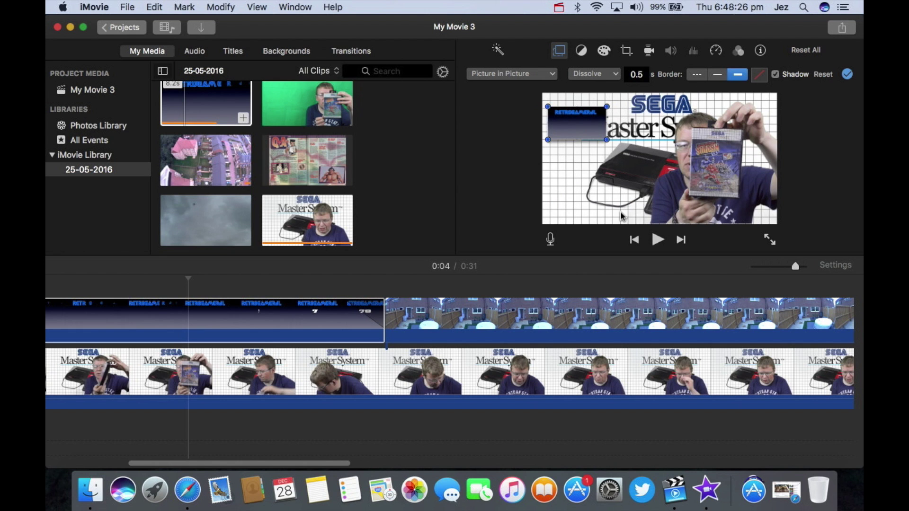
click(355, 334)
scroll(353, 341, left, 5)
scroll(352, 341, left, 3)
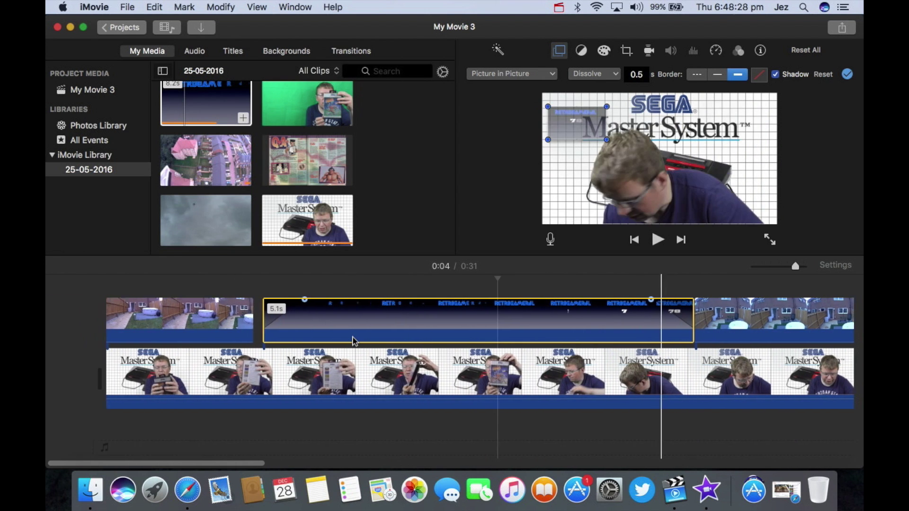
click(219, 325)
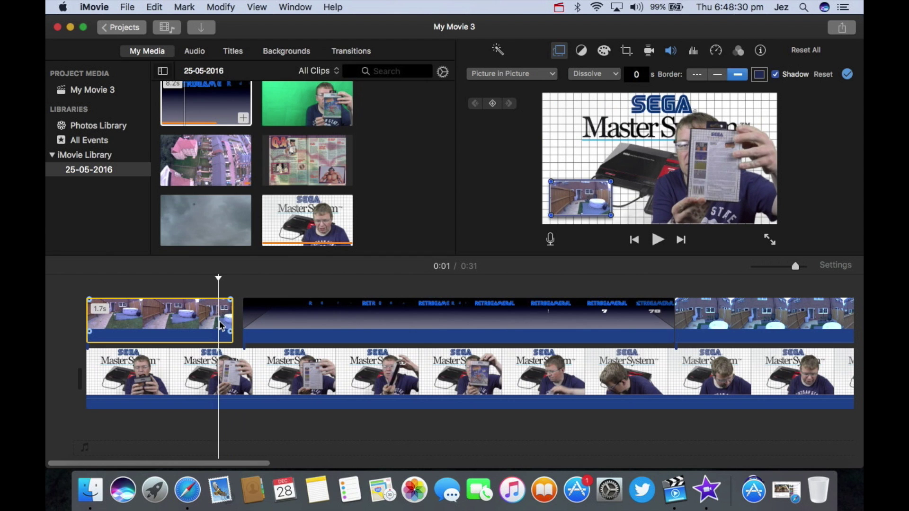
Preview the insets, then set the title overlay's Dissolve to 0
key(space)
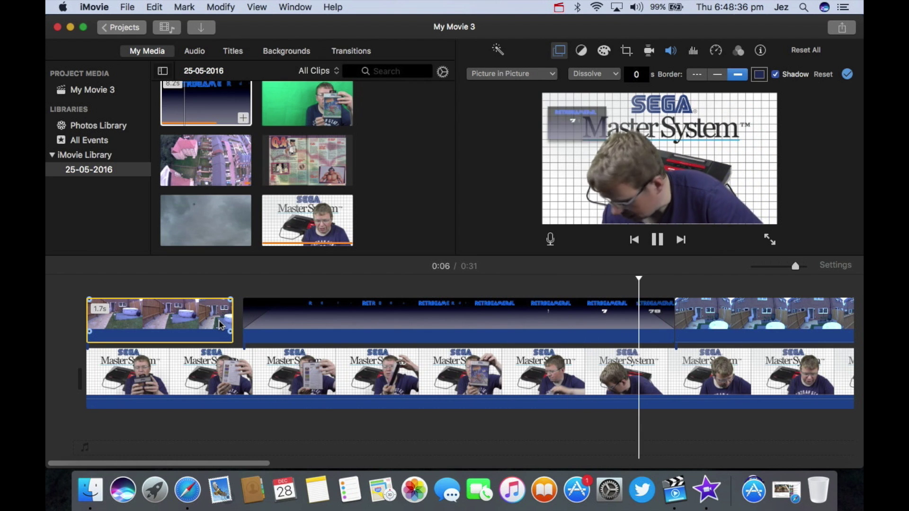
key(space)
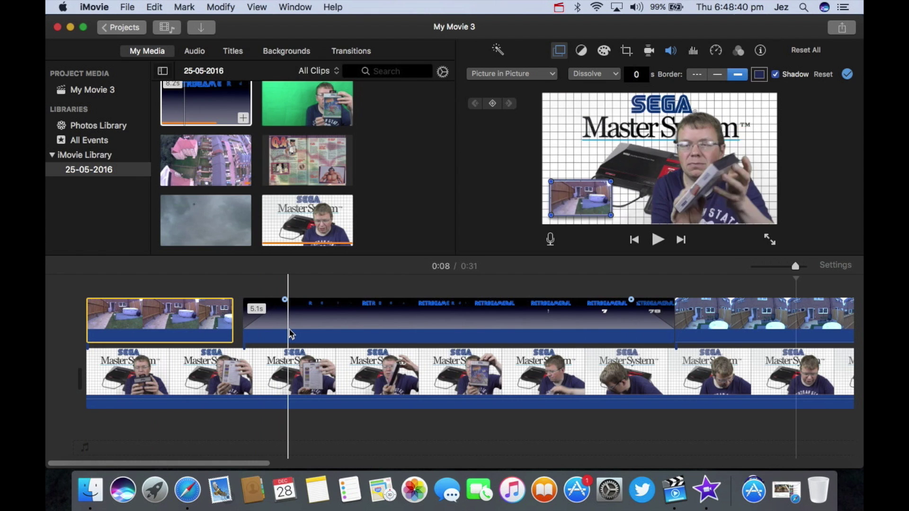
click(287, 315)
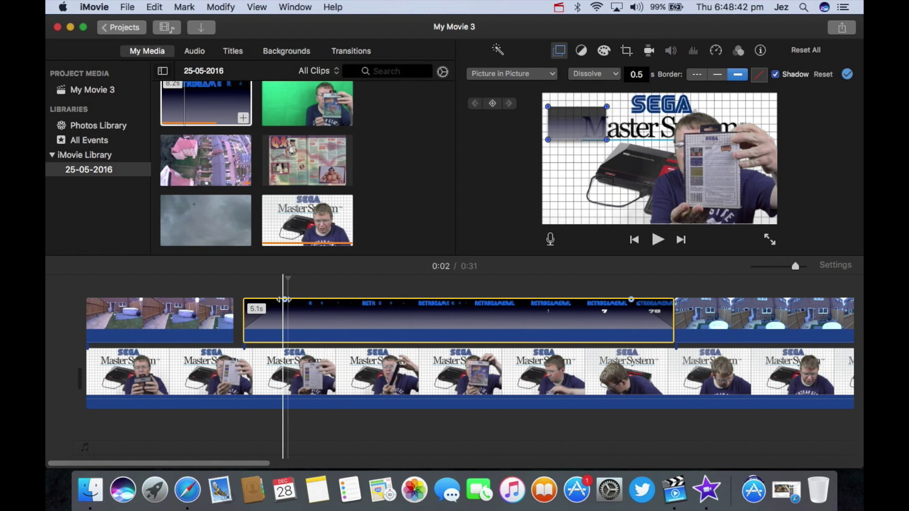
drag(284, 299, 235, 299)
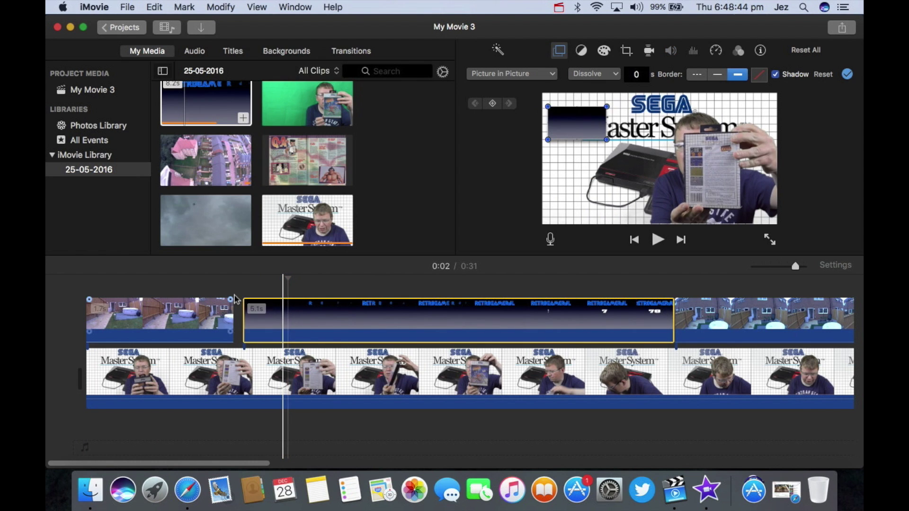